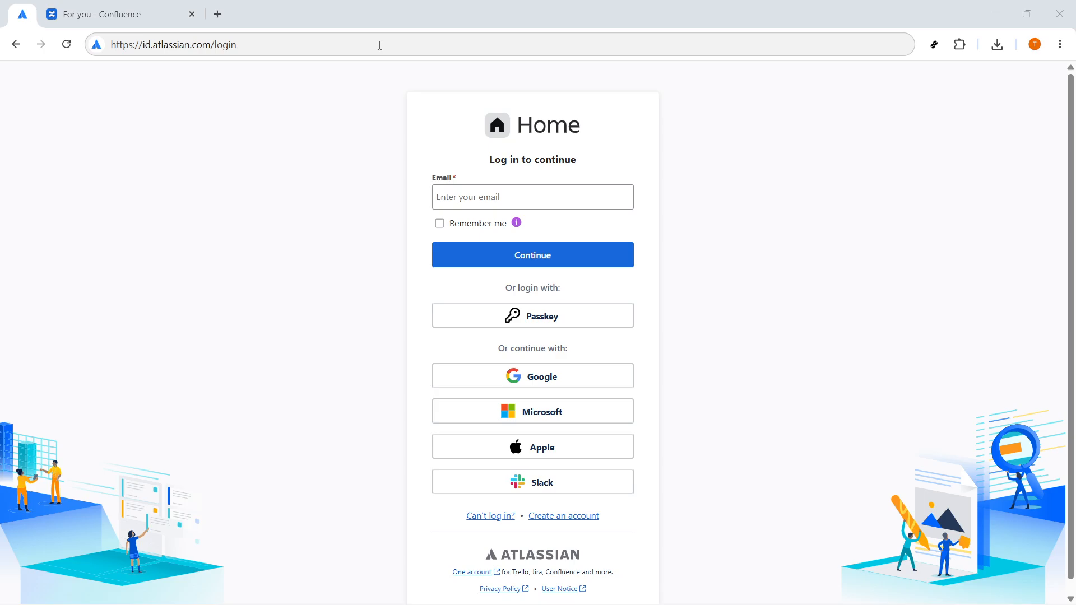
Switch from the Atlassian login page to the Confluence home and create a new blank page
click(380, 45)
drag(232, 45, 213, 77)
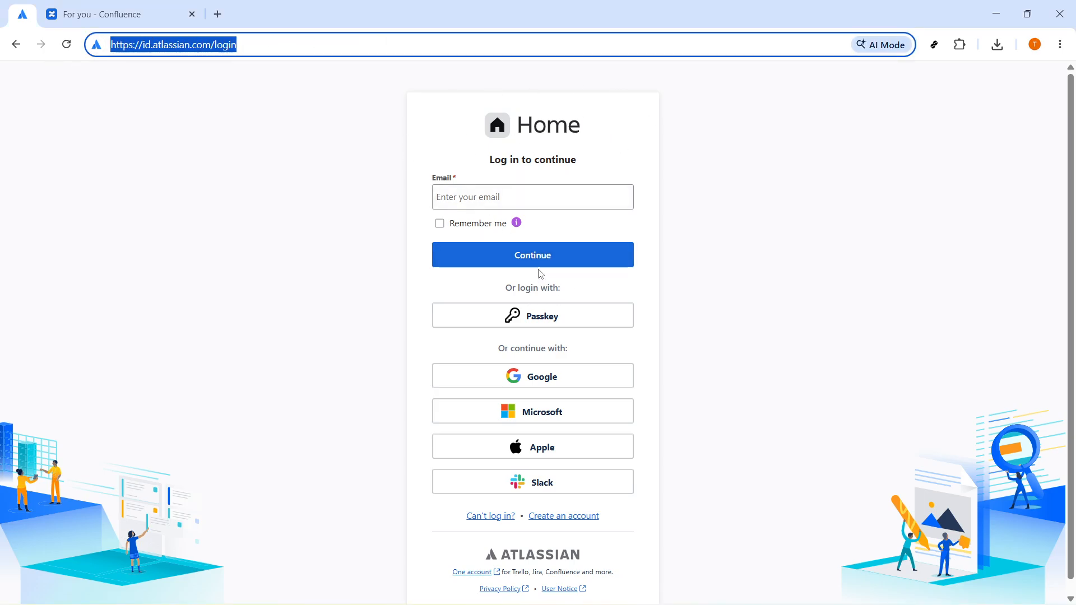
key(ctrl+Tab)
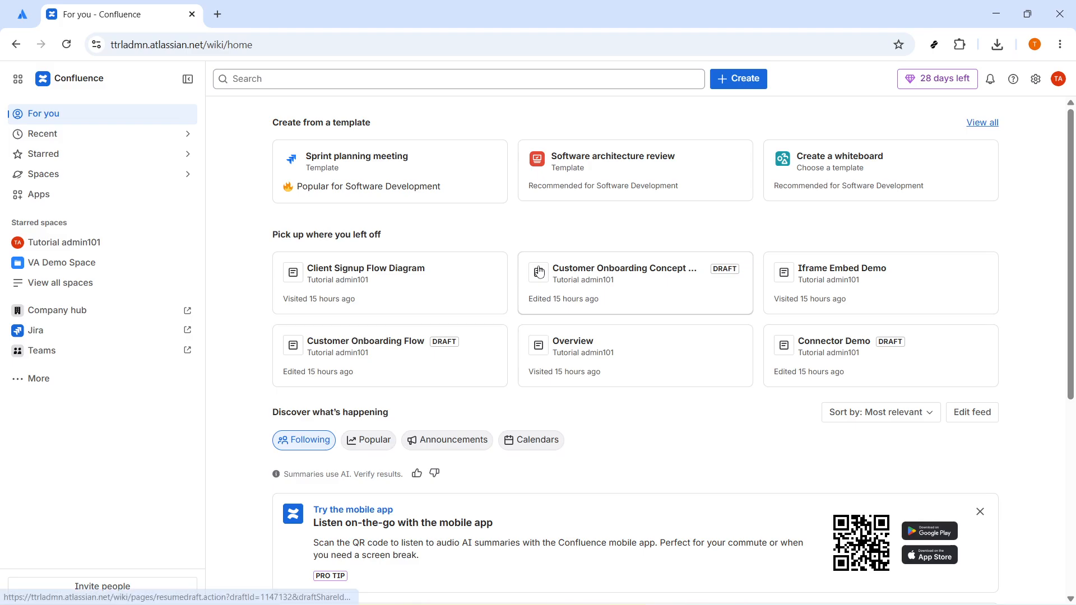
click(96, 174)
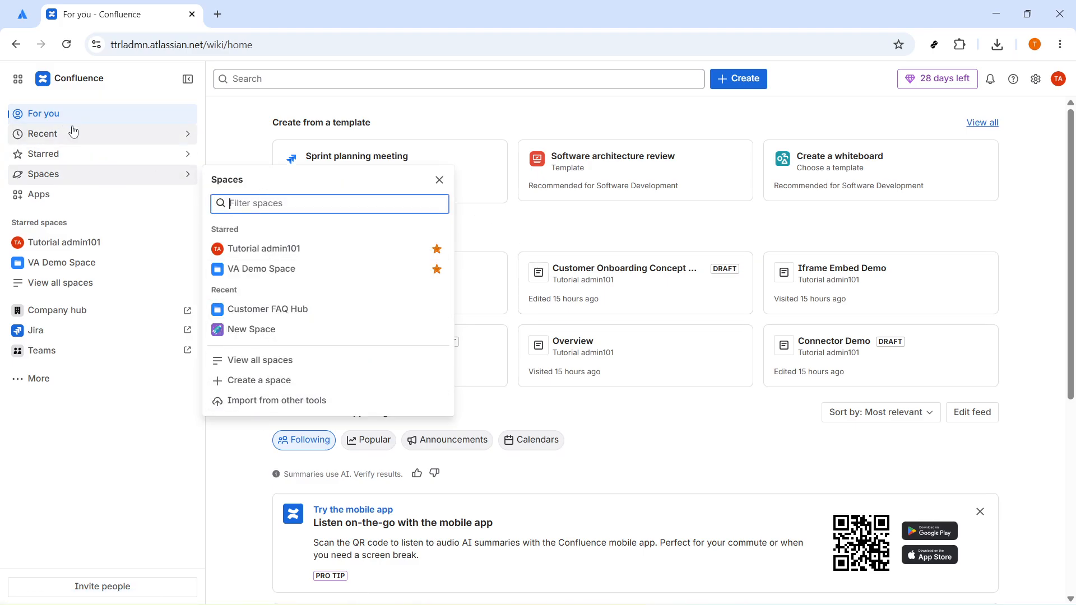
click(727, 85)
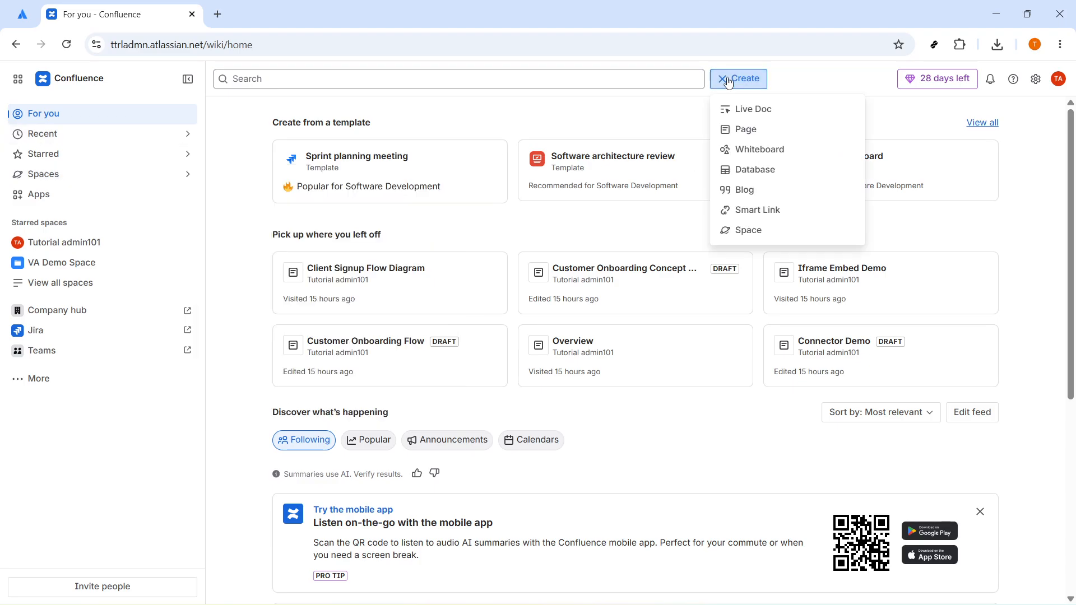
click(746, 137)
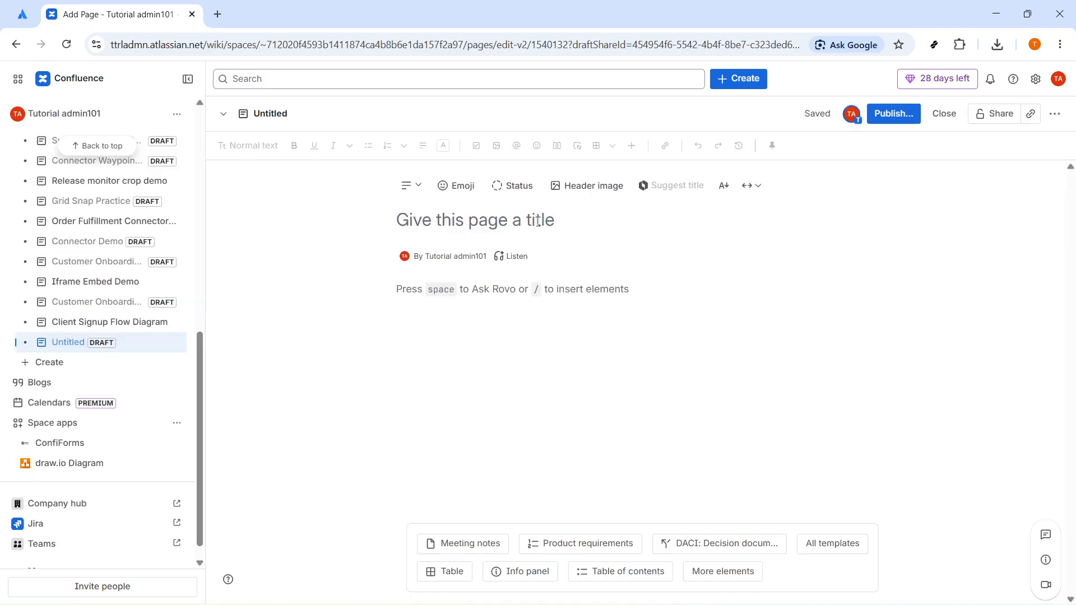
Title the new page "Shape Library Demo"
text(S)
key(BackSpace)
text(S)
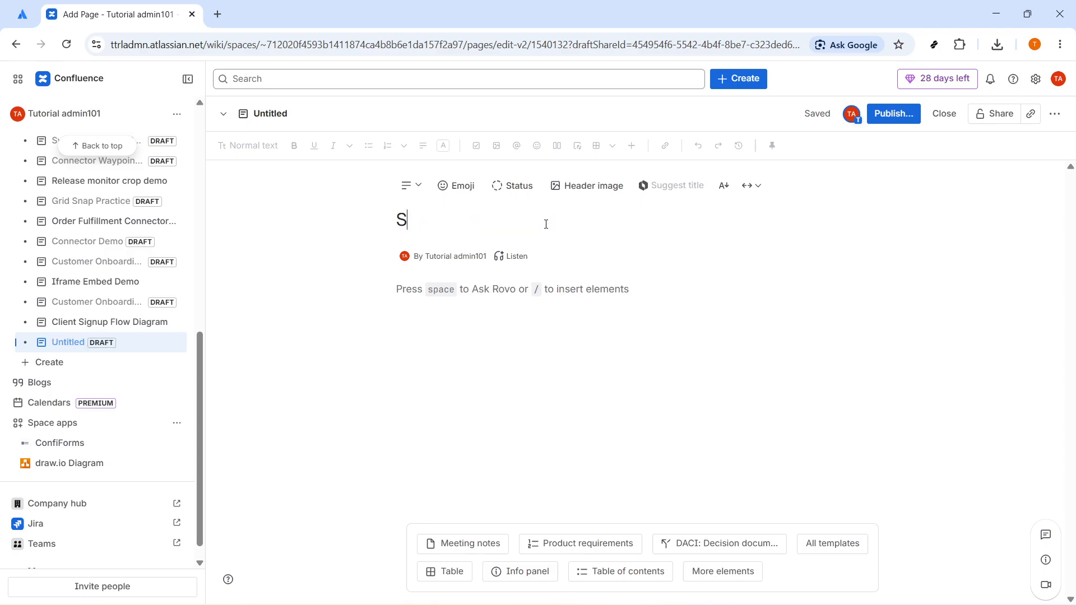
text(hape Libr)
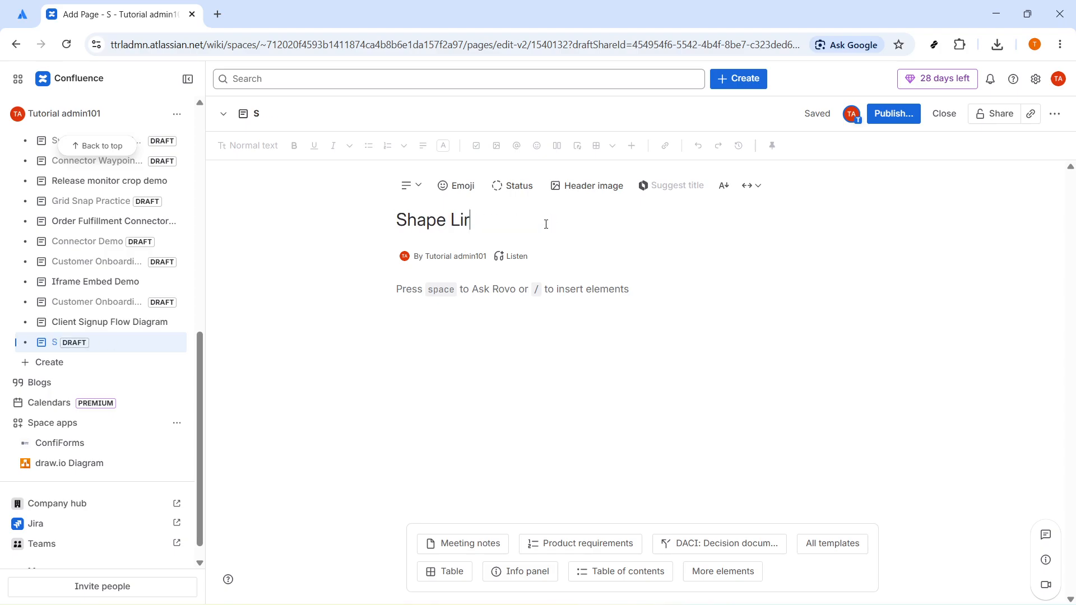
key(BackSpace)
text(brary Demo)
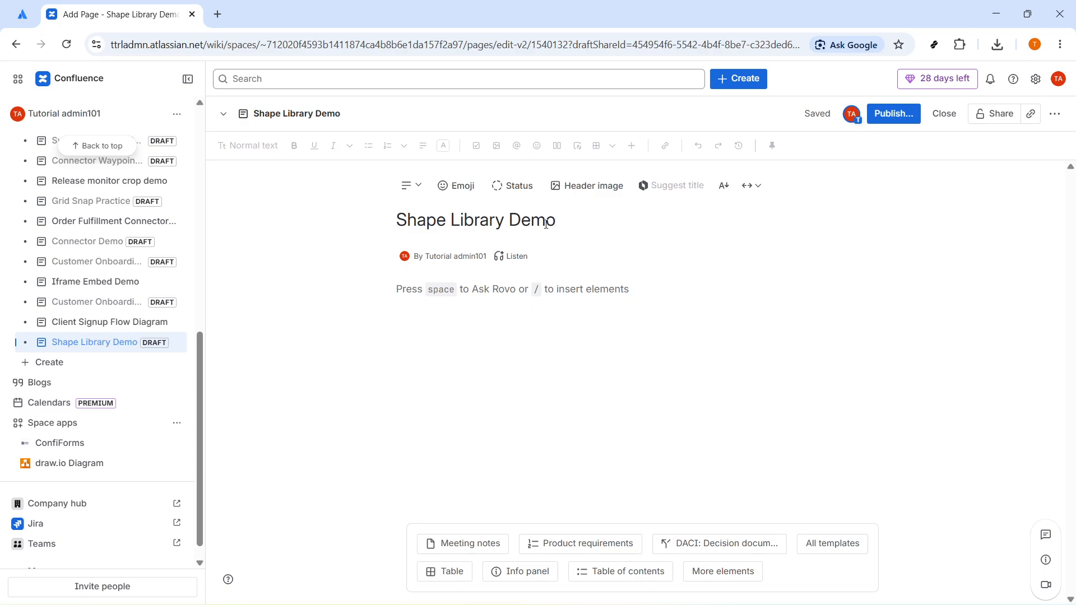
scroll(49, 412, up, 10)
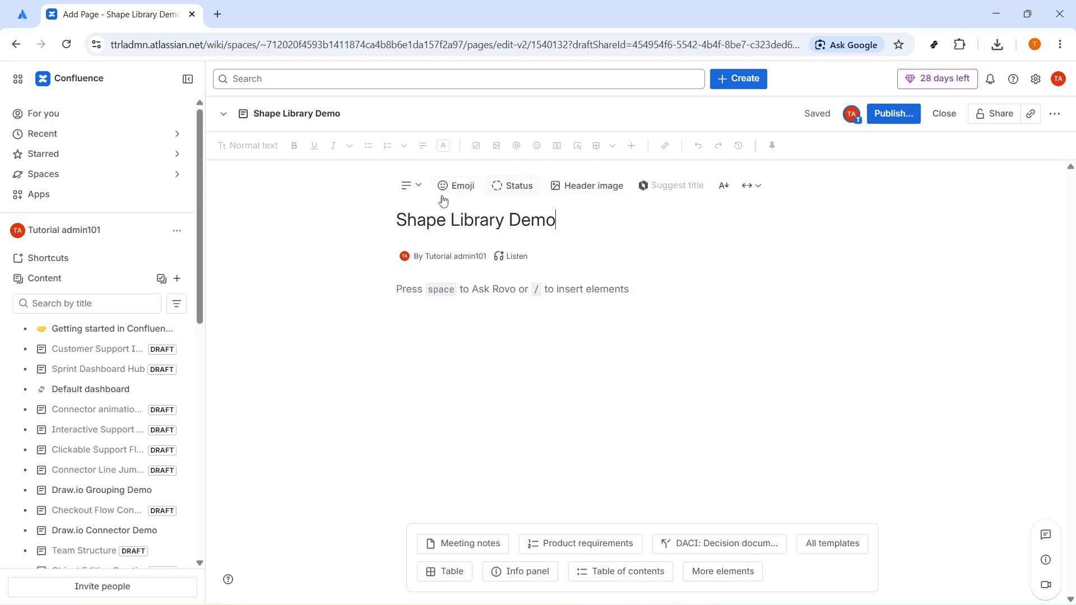
drag(560, 221, 392, 273)
Insert a new draw.io Diagram into the page body
click(408, 290)
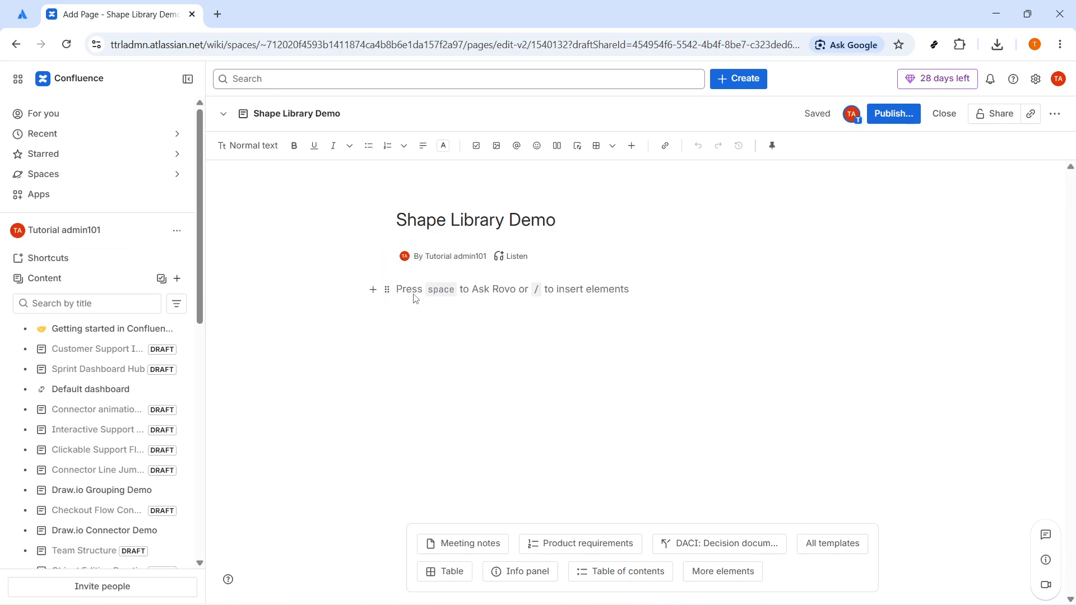
text(/draw.io)
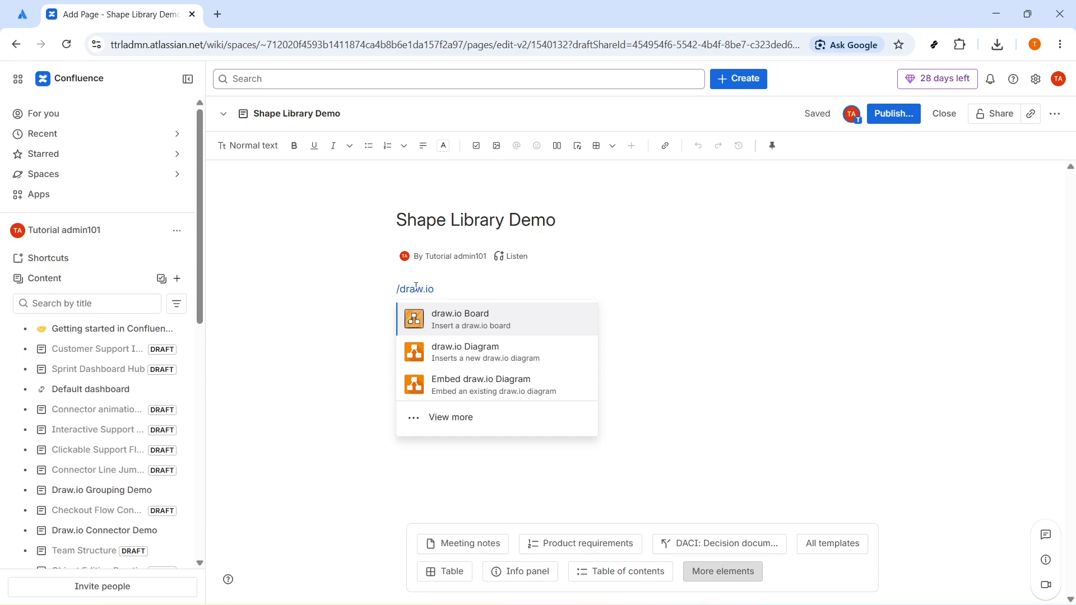
click(465, 363)
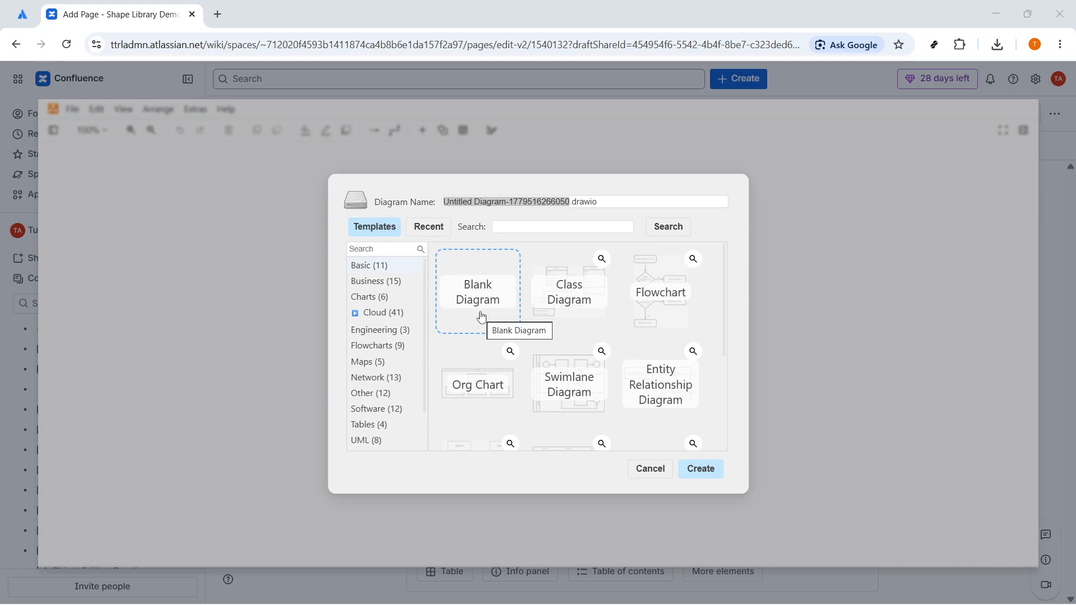
Name the diagram "Shape library workflow" and create it from the Blank Diagram template
click(567, 202)
drag(570, 201, 392, 190)
text(Shape library workflow)
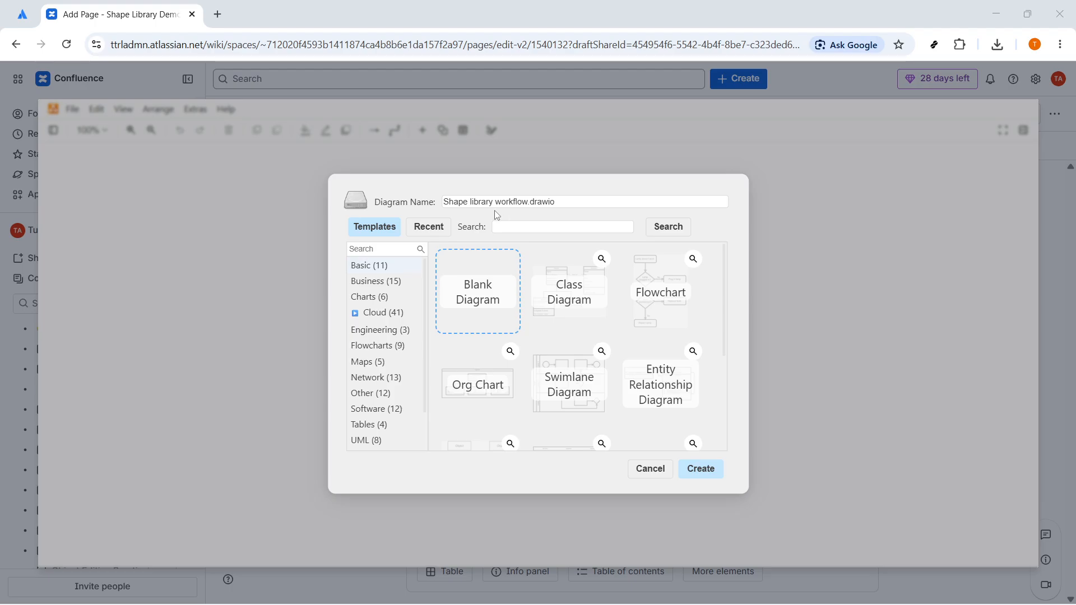
click(704, 467)
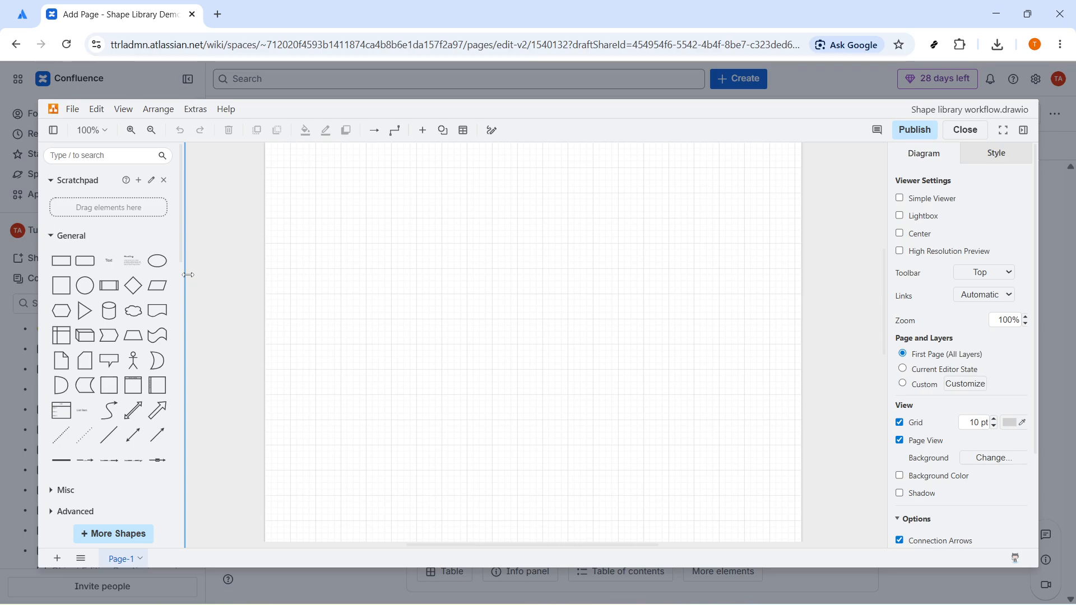
Have the AWS 2026 networking library enabled among the additional shape libraries and apply the selection
click(107, 534)
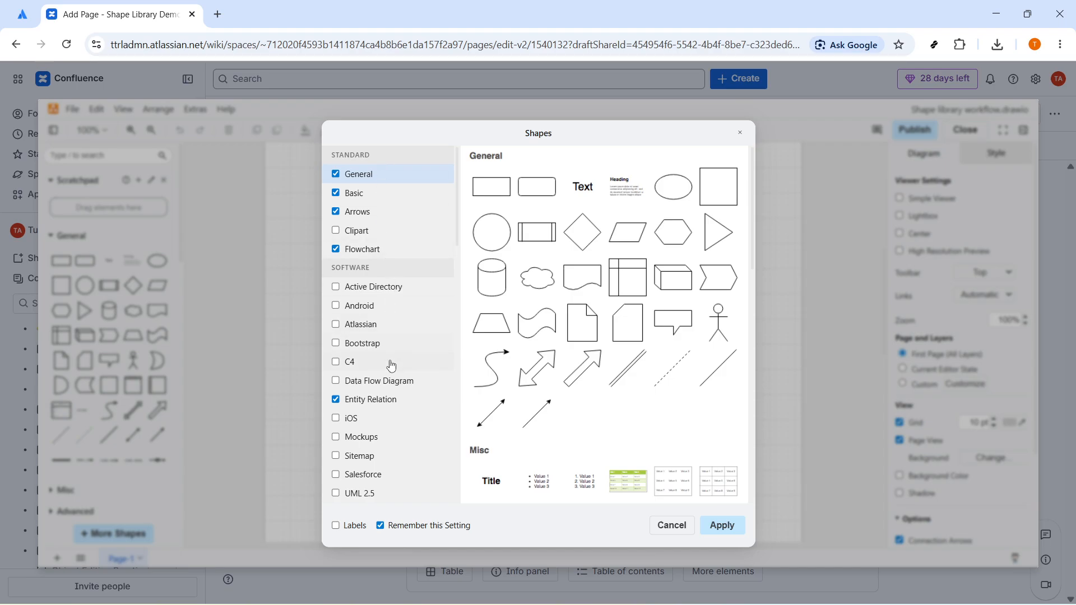
scroll(391, 366, down, 5)
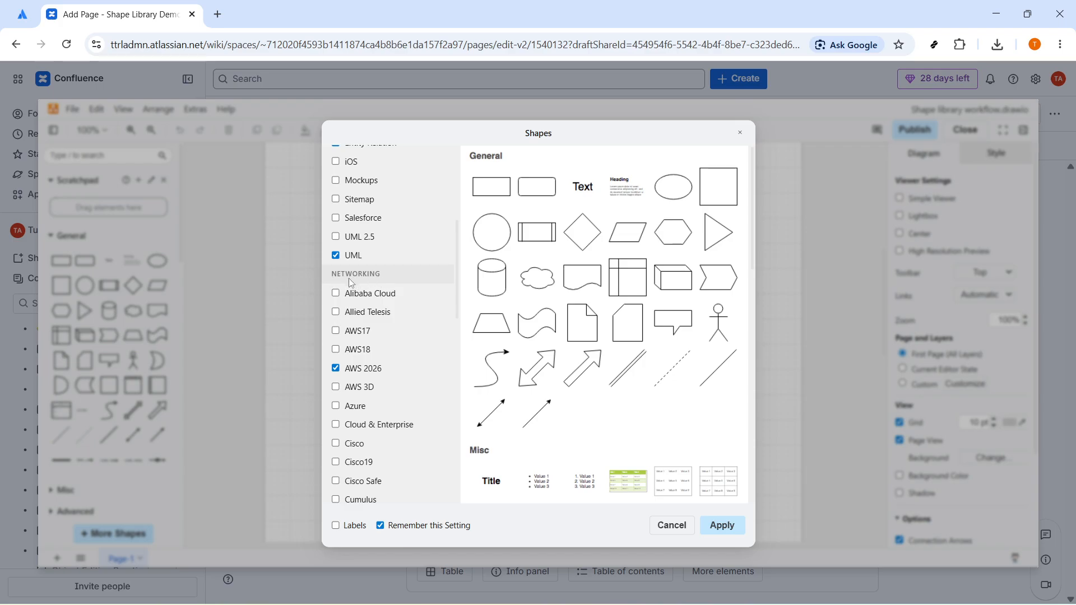
click(337, 369)
click(334, 368)
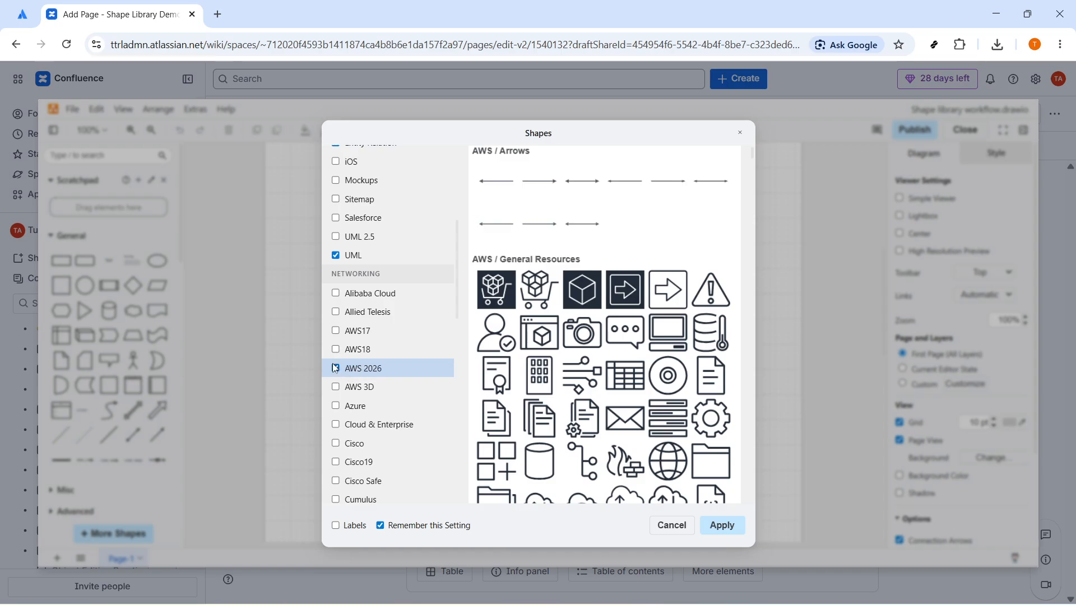
scroll(581, 378, down, 15)
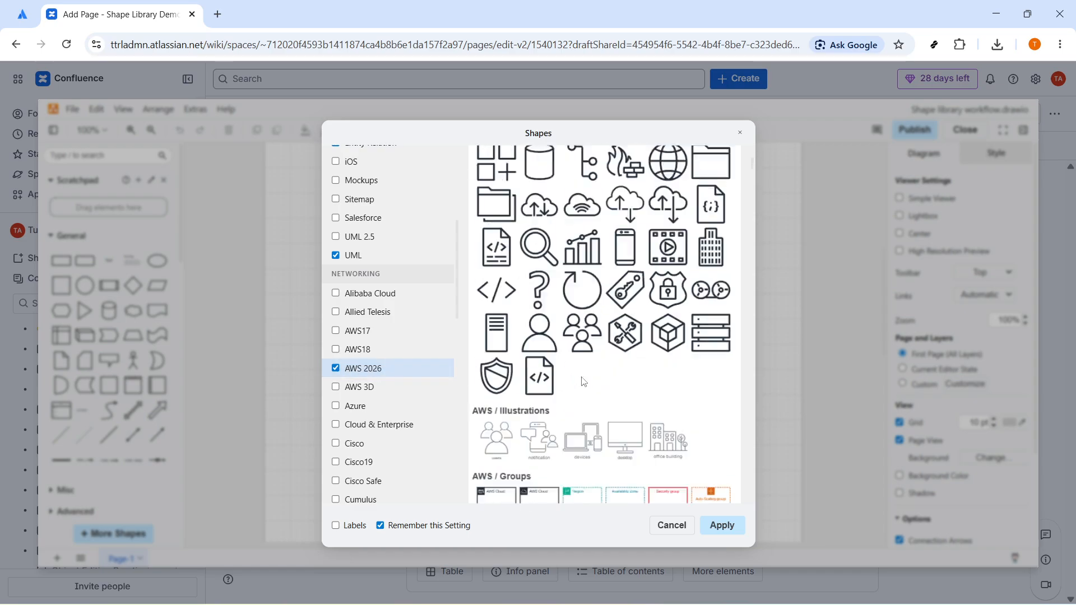
click(723, 527)
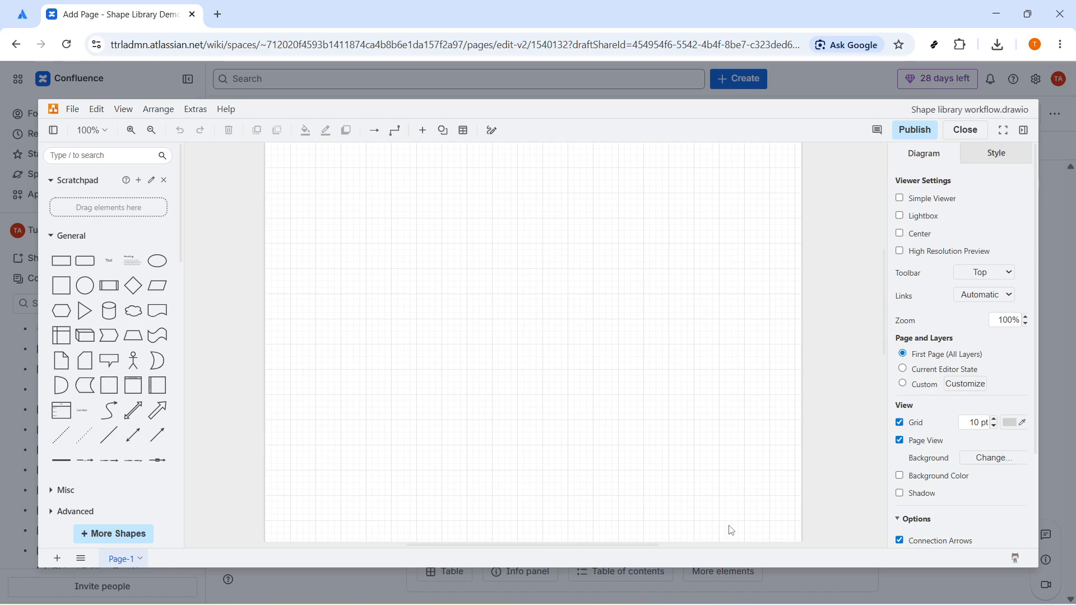
Examine the shapes in the AWS Arrows, General Resources and Illustrations categories
scroll(140, 428, down, 15)
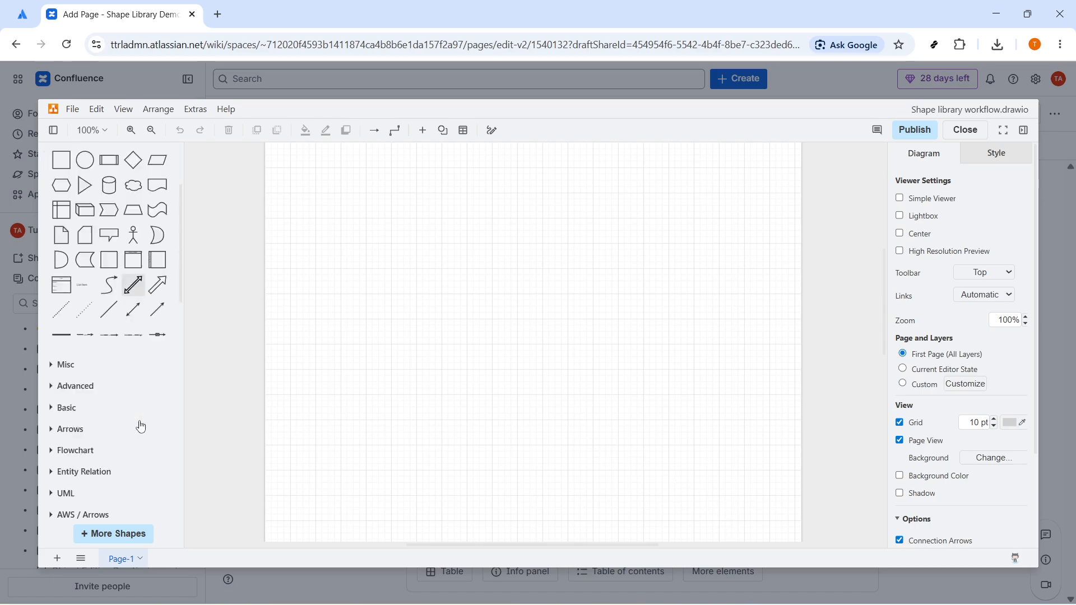
scroll(108, 315, up, 5)
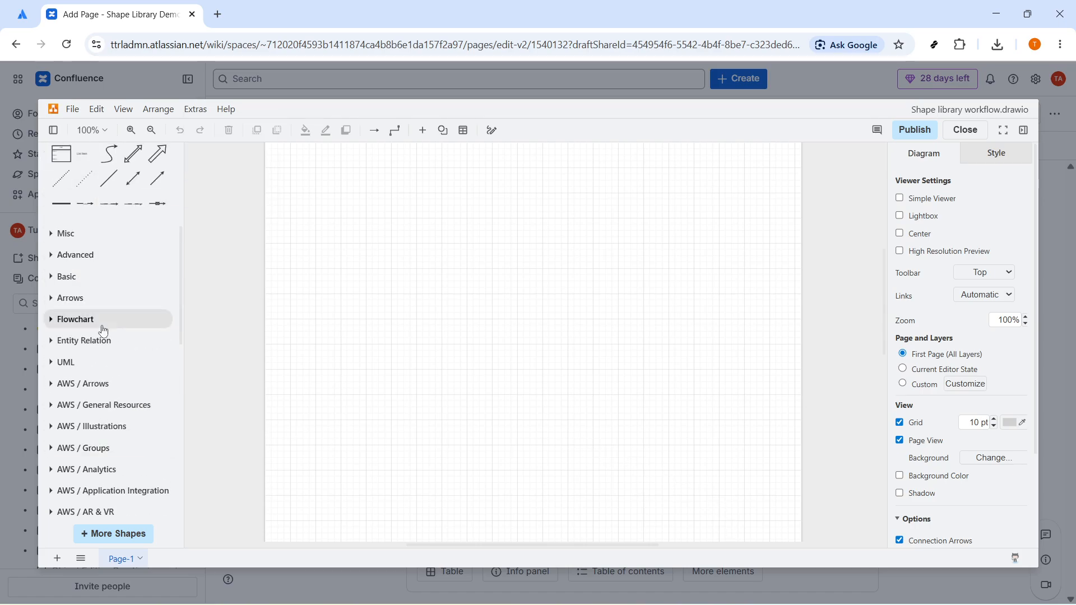
click(106, 384)
click(119, 463)
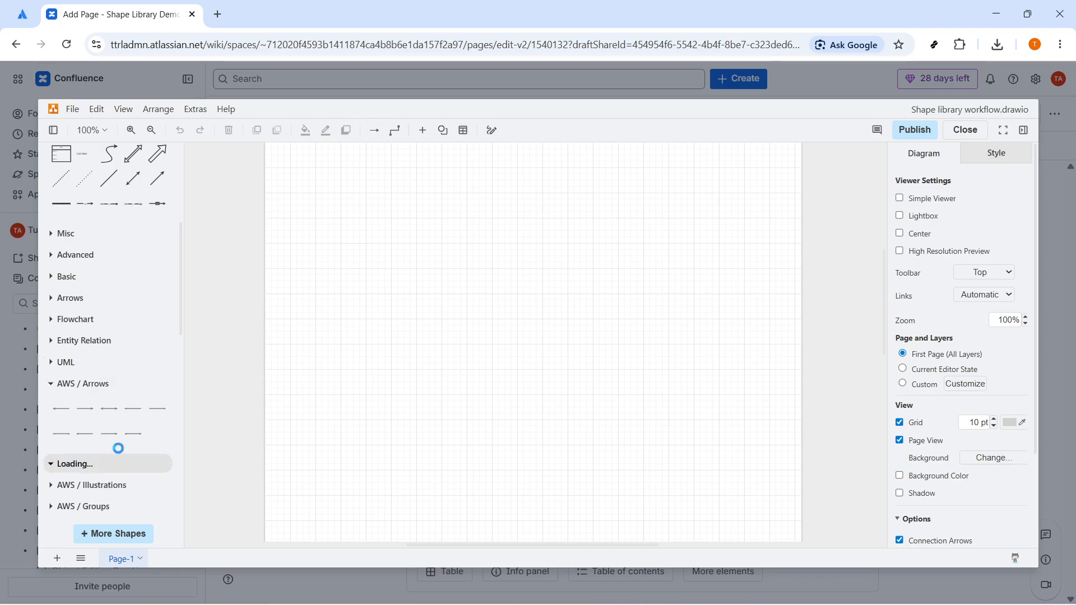
scroll(107, 387, down, 5)
scroll(101, 353, down, 10)
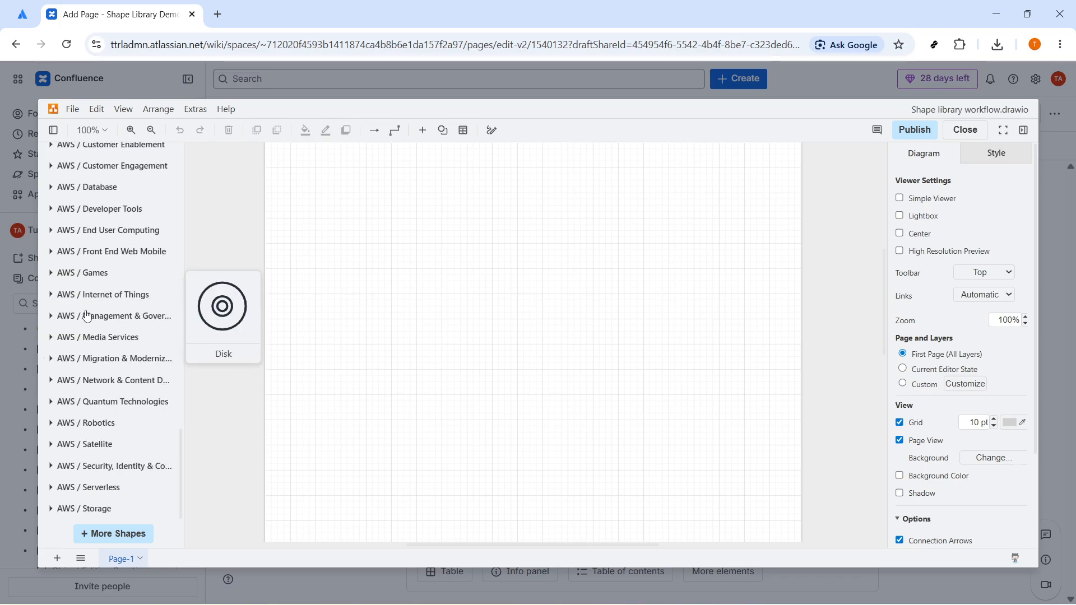
scroll(92, 319, up, 8)
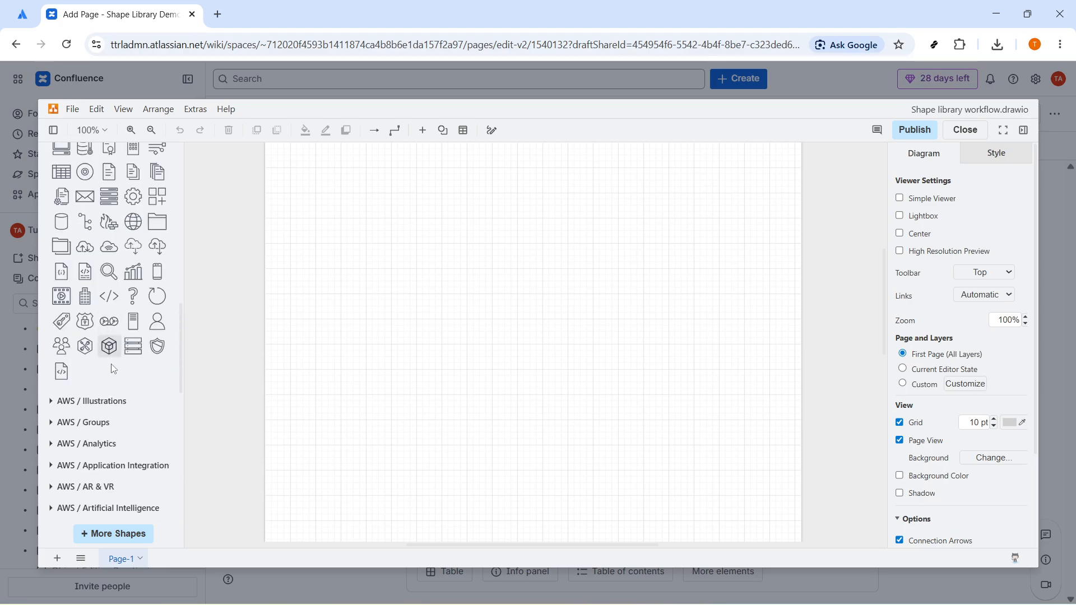
click(119, 401)
scroll(120, 275, down, 5)
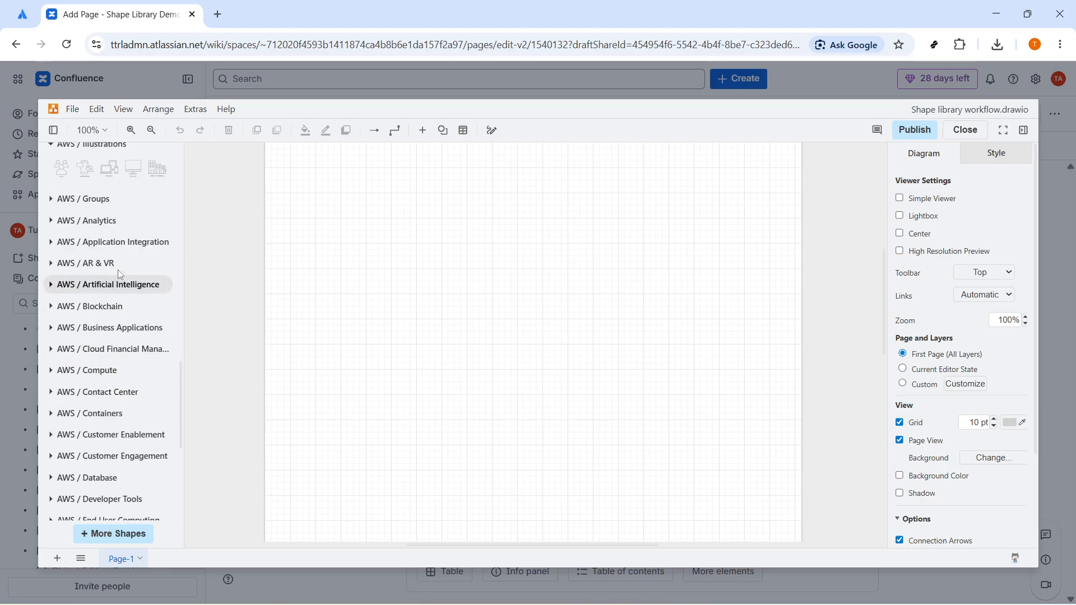
Place the laptop-with-chart icon and the cloud magnifier icon from the AWS Analytics shapes side by side on the canvas
click(116, 200)
click(115, 328)
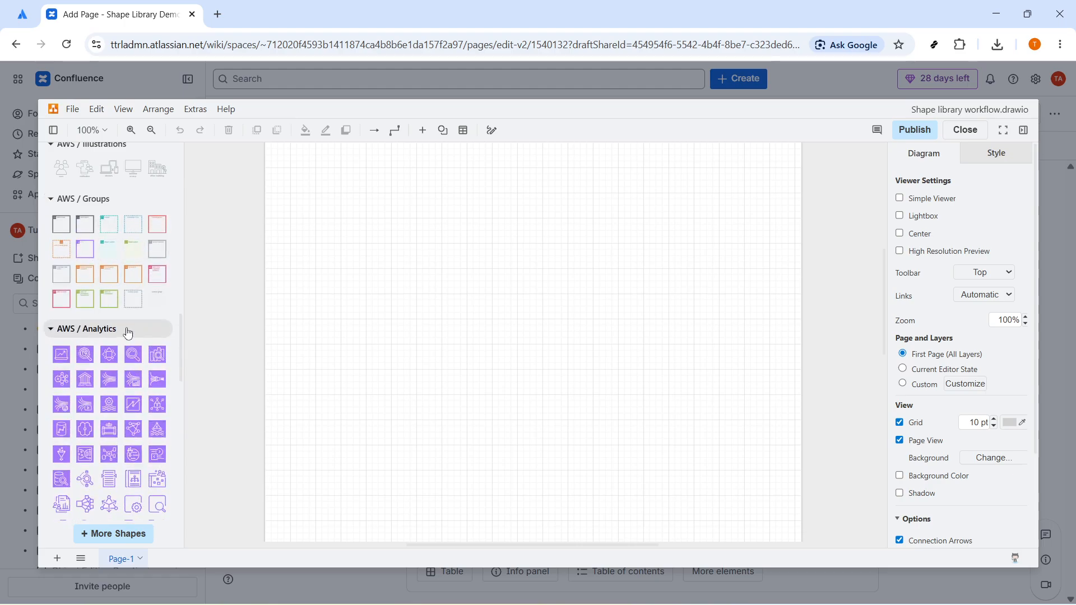
scroll(129, 320, down, 5)
scroll(101, 297, up, 5)
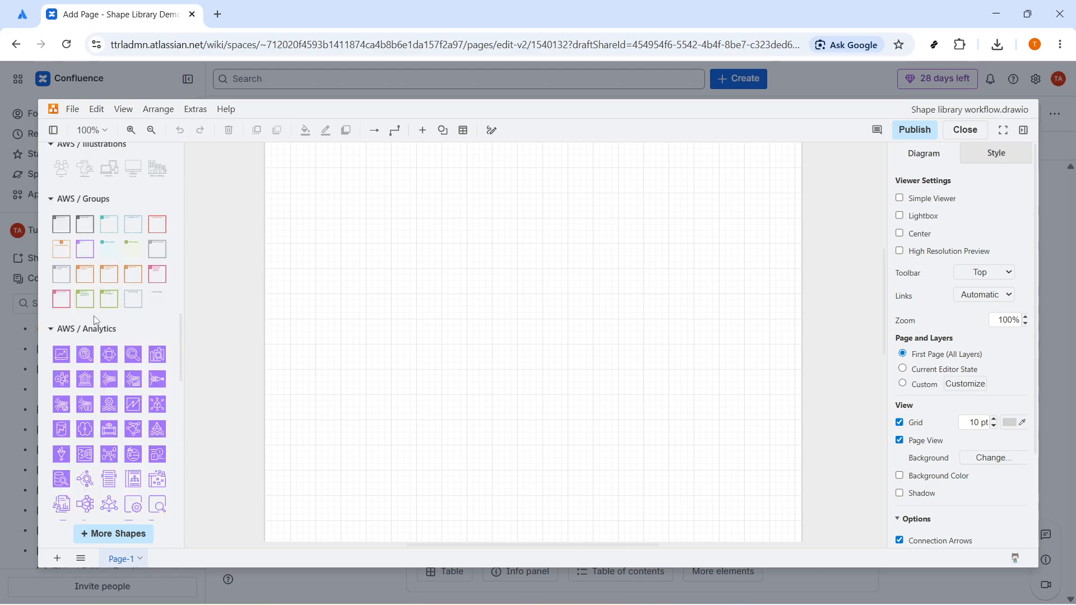
click(61, 355)
drag(532, 351, 405, 288)
click(140, 357)
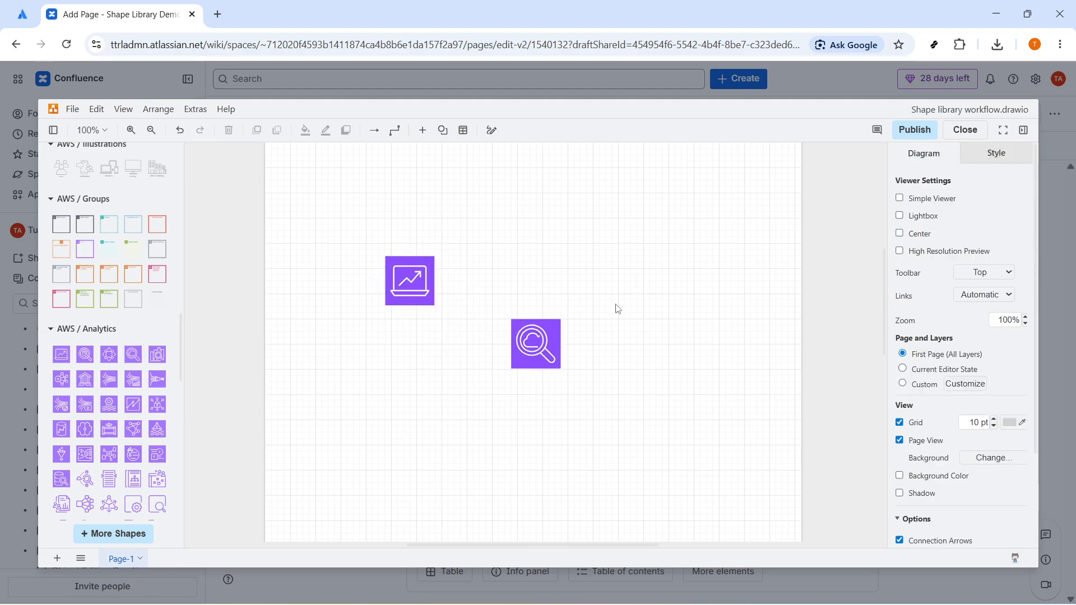
drag(544, 359, 541, 297)
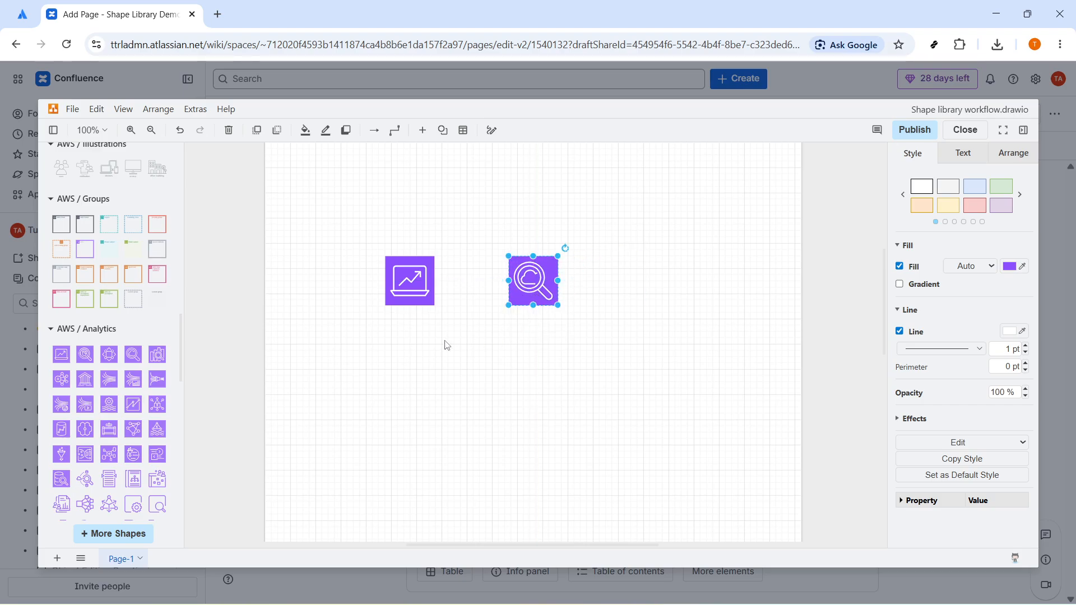
Label the laptop-with-chart icon "APP" and the cloud magnifier icon "DATABASE"
double_click(421, 291)
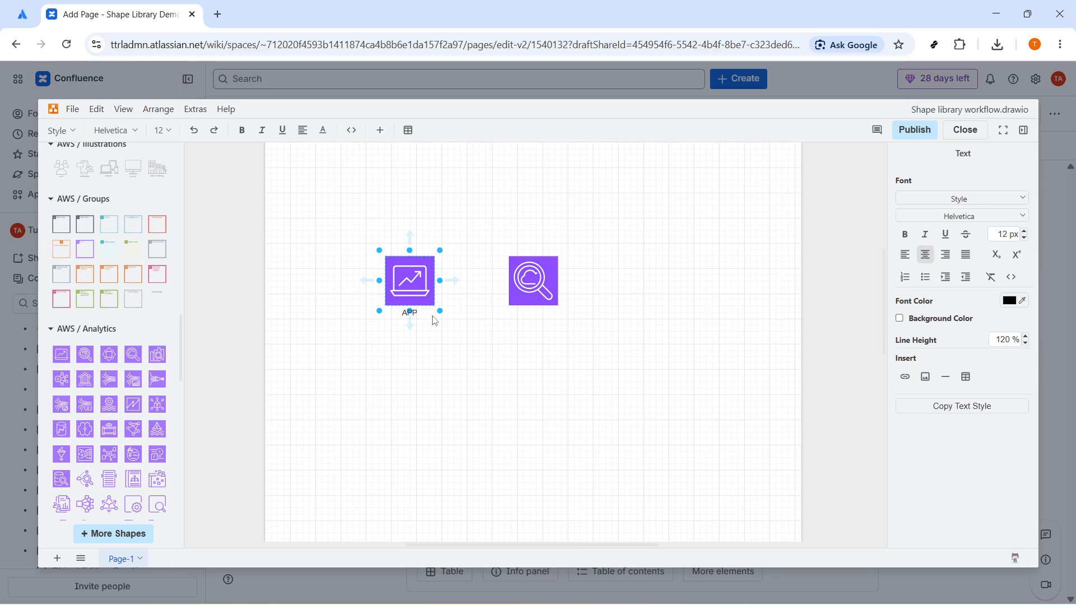
click(465, 325)
click(527, 294)
double_click(536, 297)
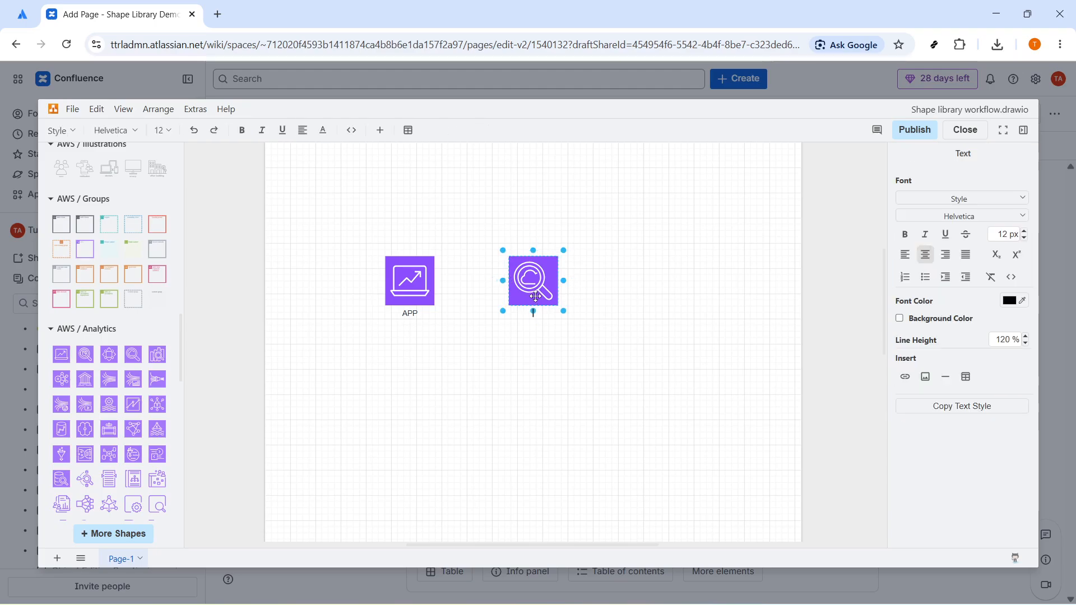
text(DATABASE)
click(543, 352)
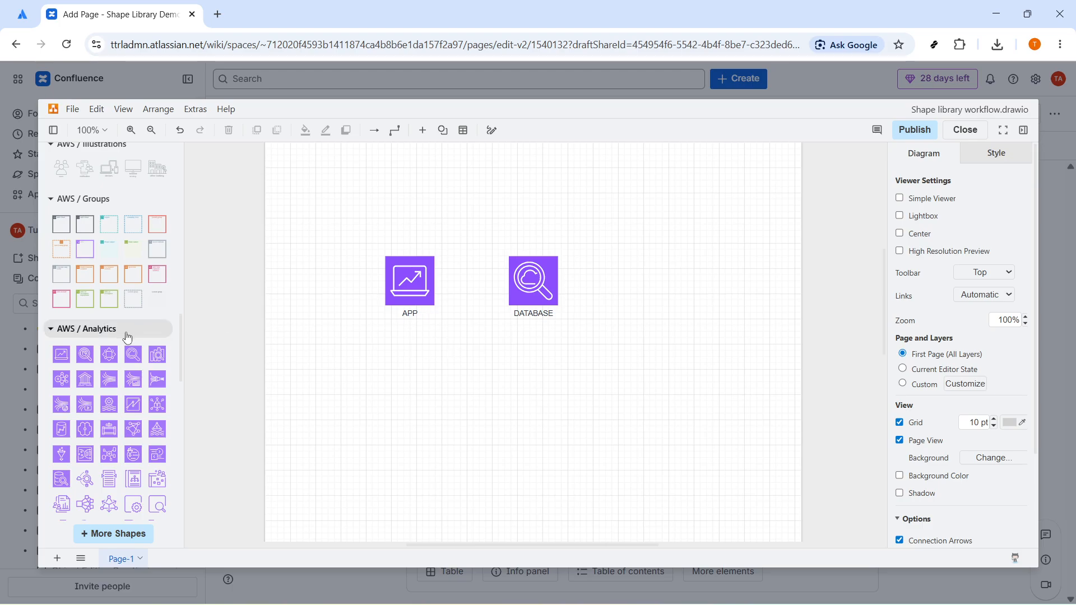
Browse the shapes in the AWS Application Integration, AR & VR and Artificial Intelligence categories, and return to the General shapes
scroll(125, 336, down, 5)
click(115, 427)
scroll(115, 420, down, 4)
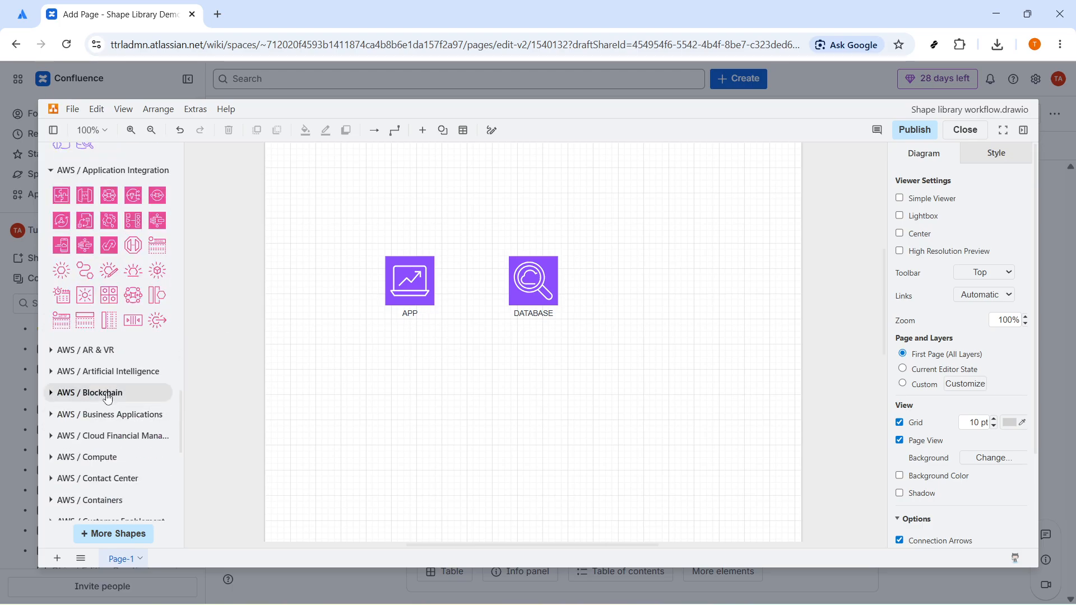
click(110, 351)
click(100, 401)
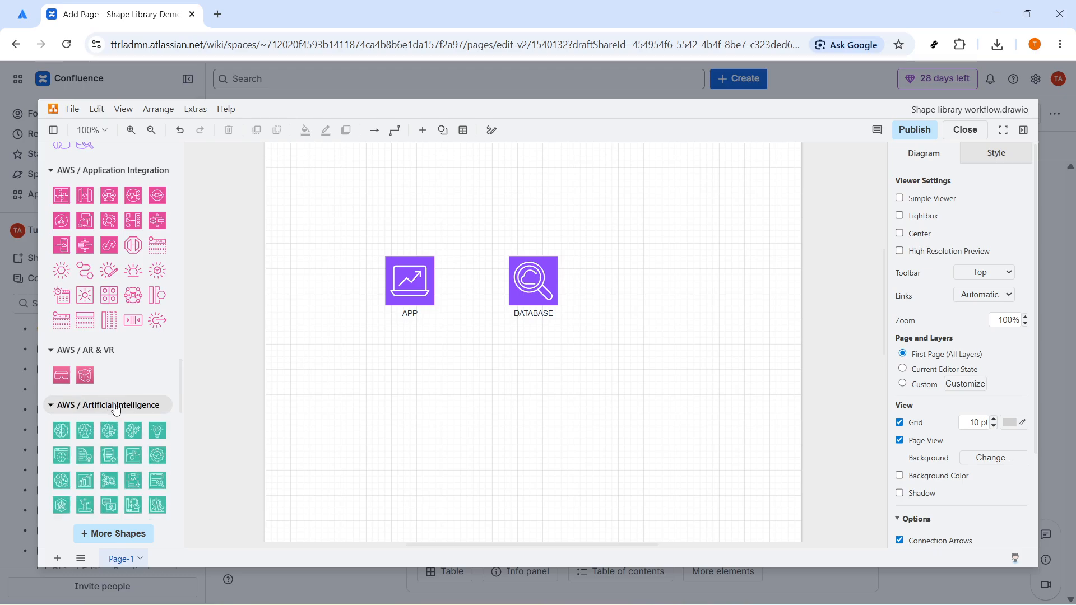
scroll(100, 382, up, 15)
scroll(100, 382, up, 3)
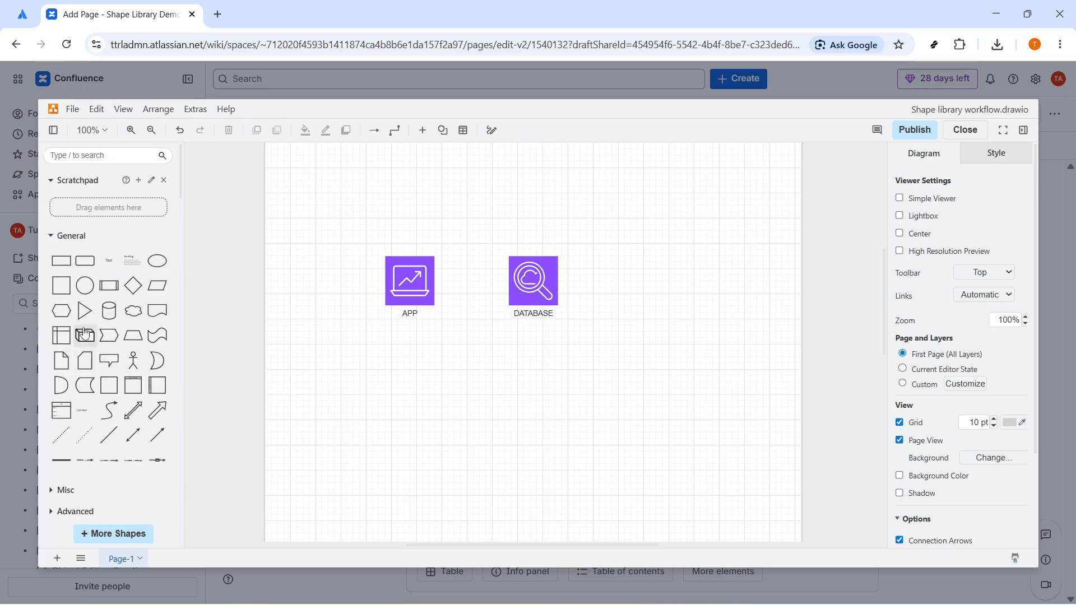
Search the shape libraries for "NETWORK"
click(100, 156)
text(NET)
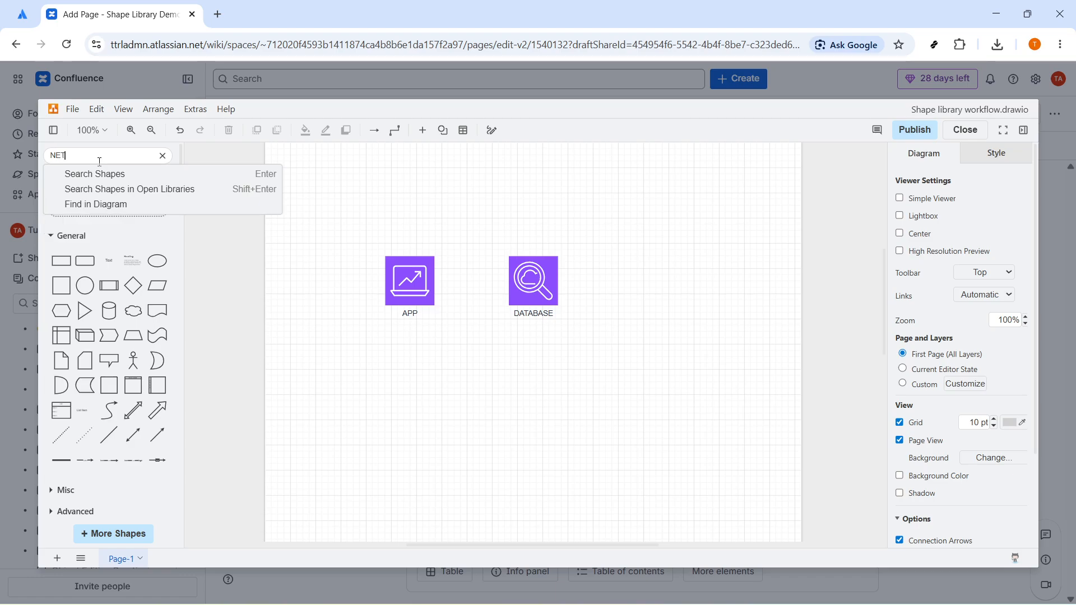
text(WORK)
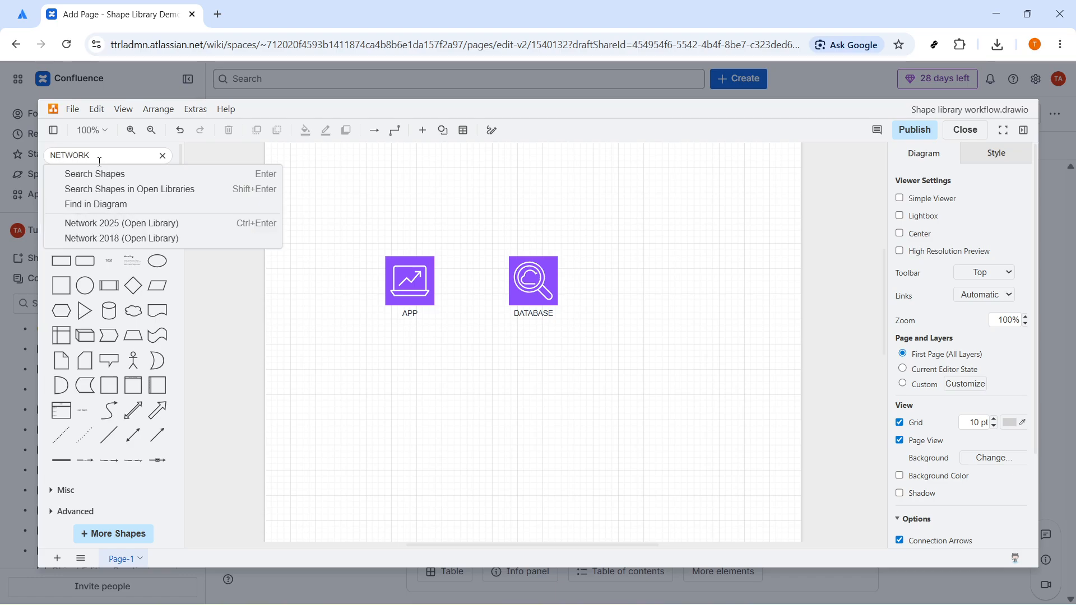
key(Return)
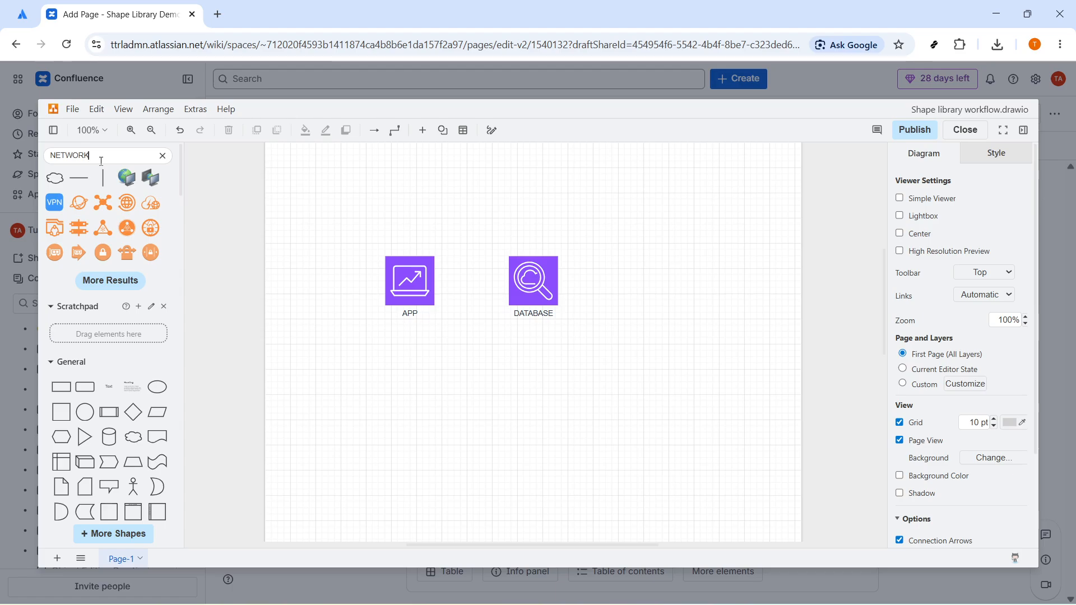
Search the shapes for "SERVER" and place the Cluster Server icon on the canvas below the APP icon
key(ctrl+a)
text(SERVER)
key(Return)
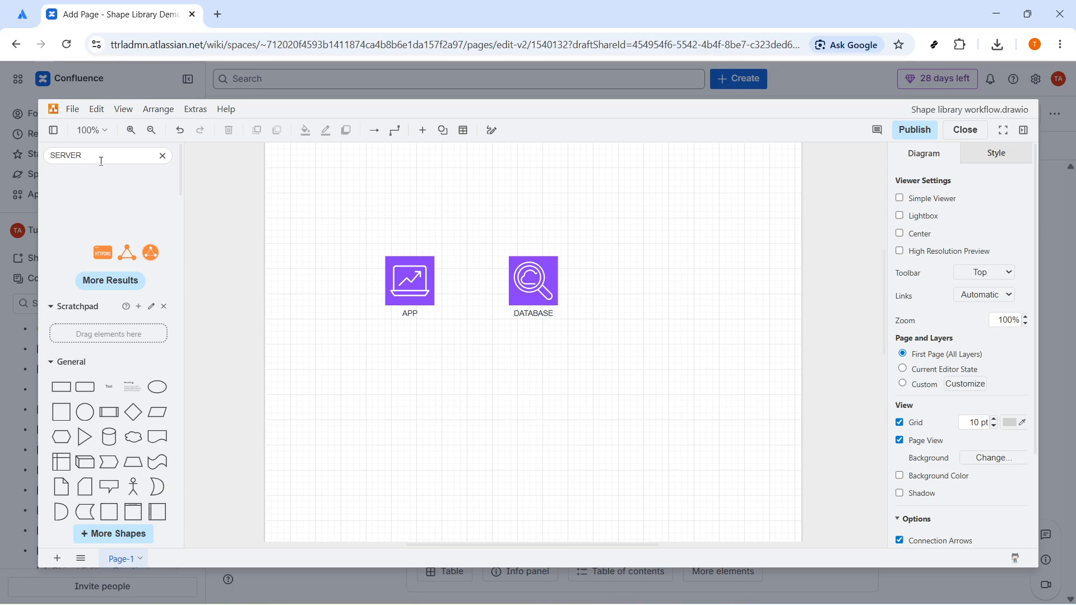
mouse_move(117, 185)
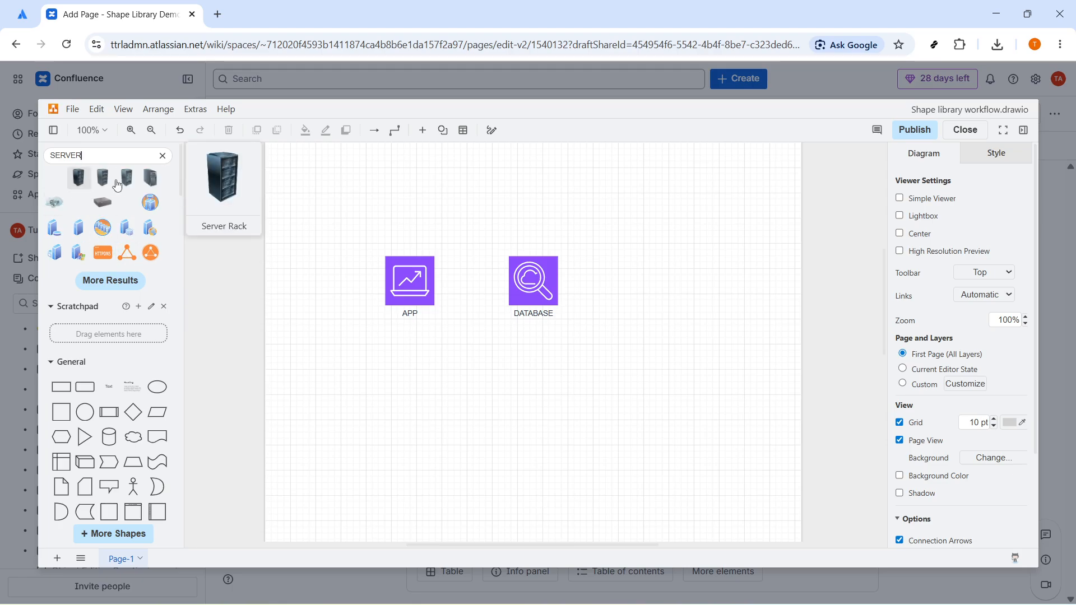
mouse_move(148, 213)
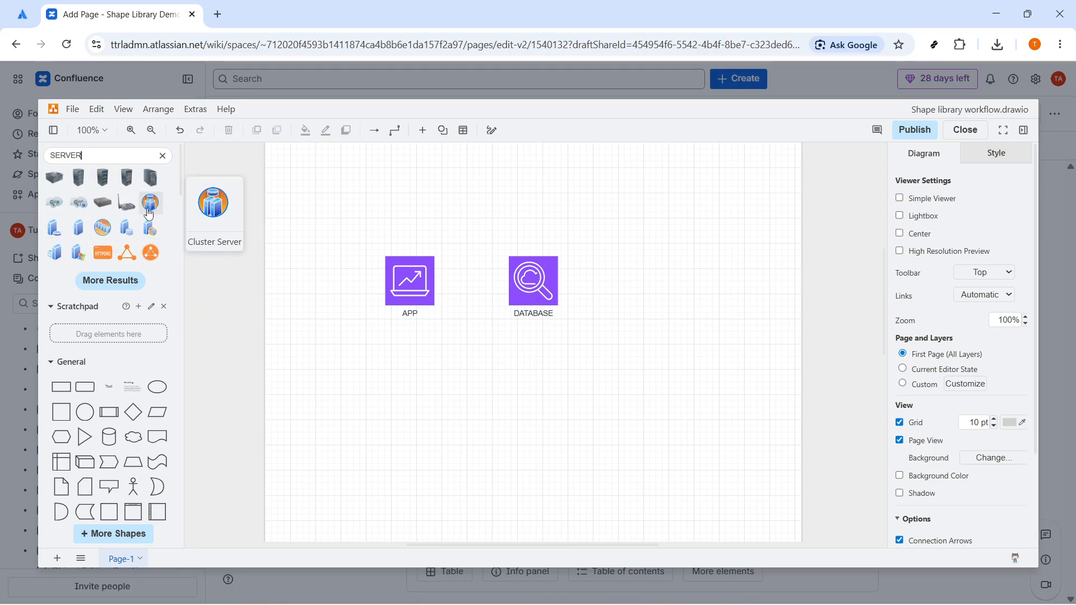
drag(149, 213, 417, 382)
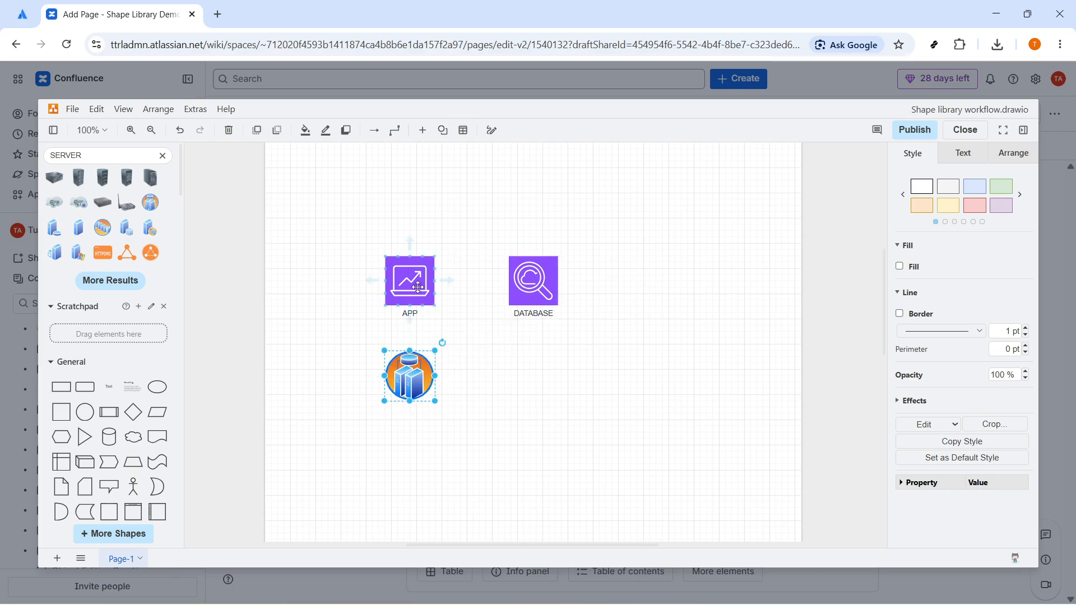
Spread the APP and DATABASE icons further apart near the page's centre, keeping the Cluster Server icon aligned beneath APP
drag(418, 286, 604, 260)
drag(422, 371, 478, 353)
click(468, 407)
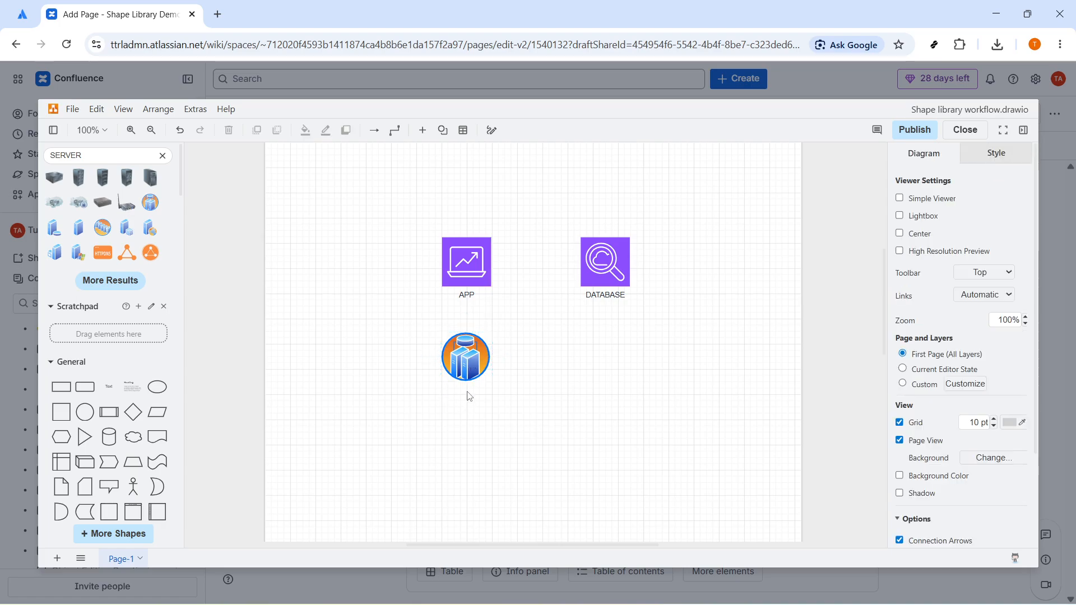
Label the Cluster Server icon "SERVER" and save the labelled icon to the scratchpad
double_click(462, 370)
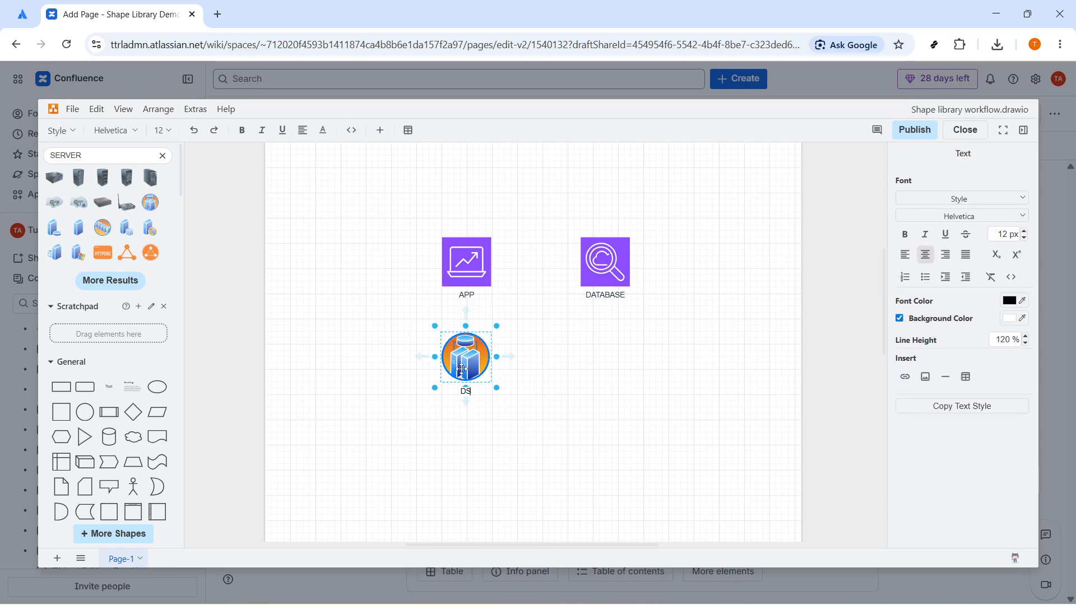
text(SERVER)
click(506, 458)
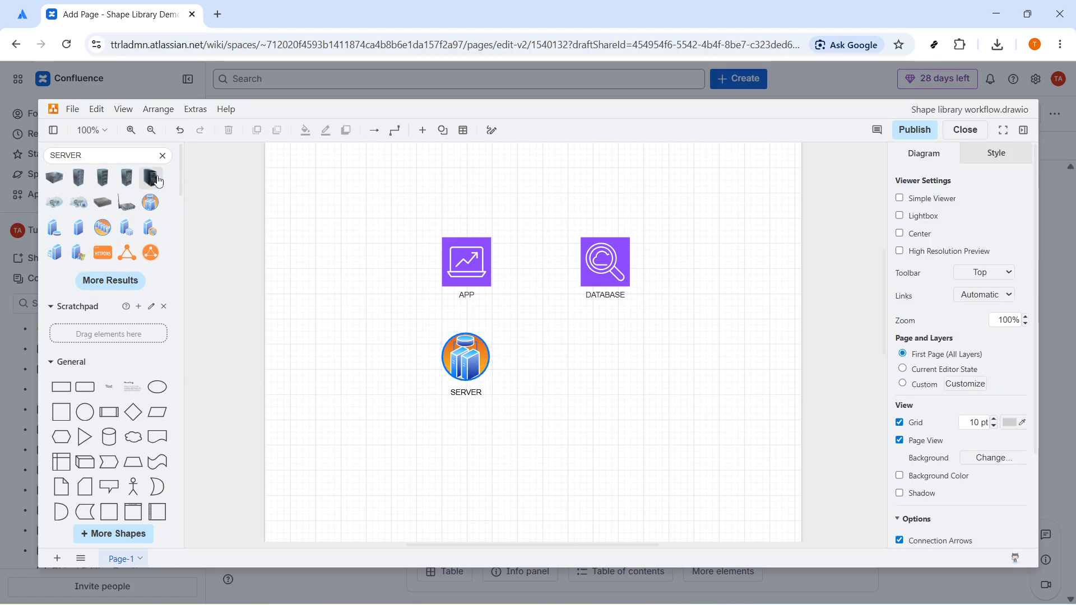
click(455, 367)
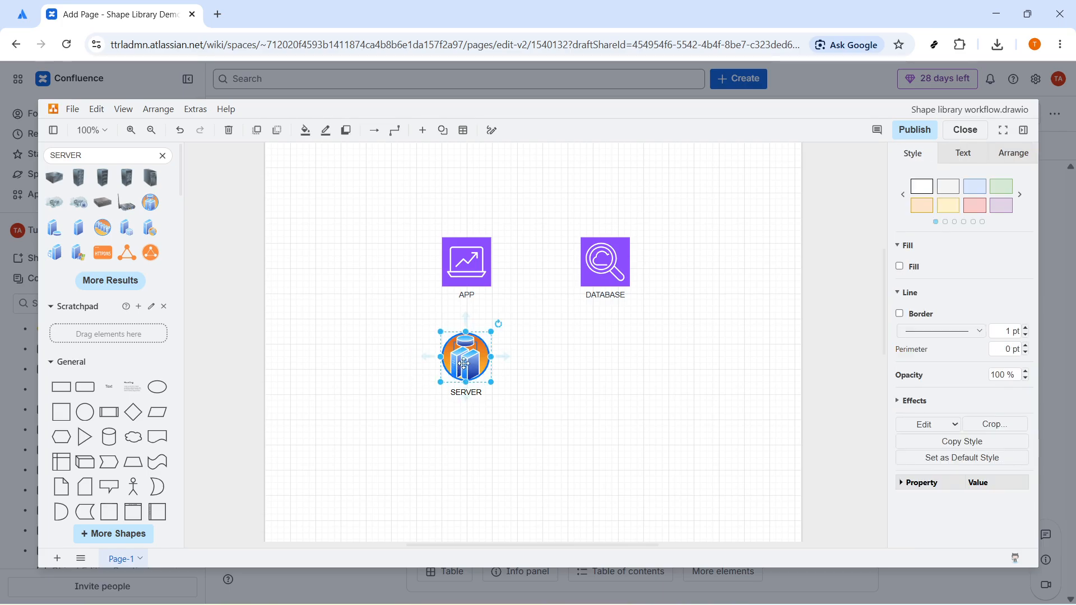
click(138, 307)
Place two copies of the scratchpad's SERVER icon, one beneath DATABASE and one below and between the two servers
click(62, 332)
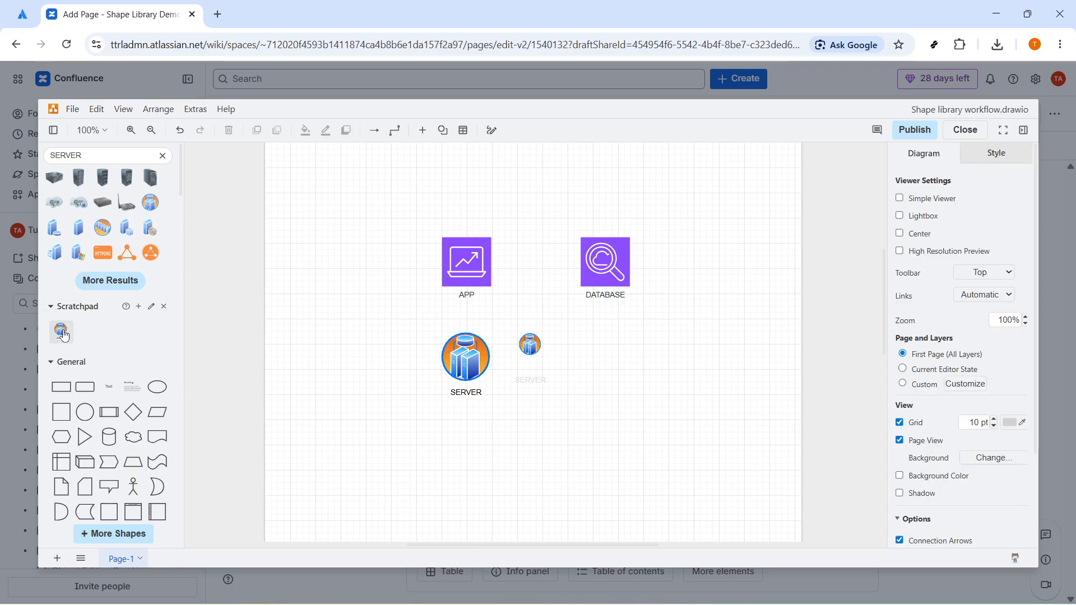
mouse_move(55, 335)
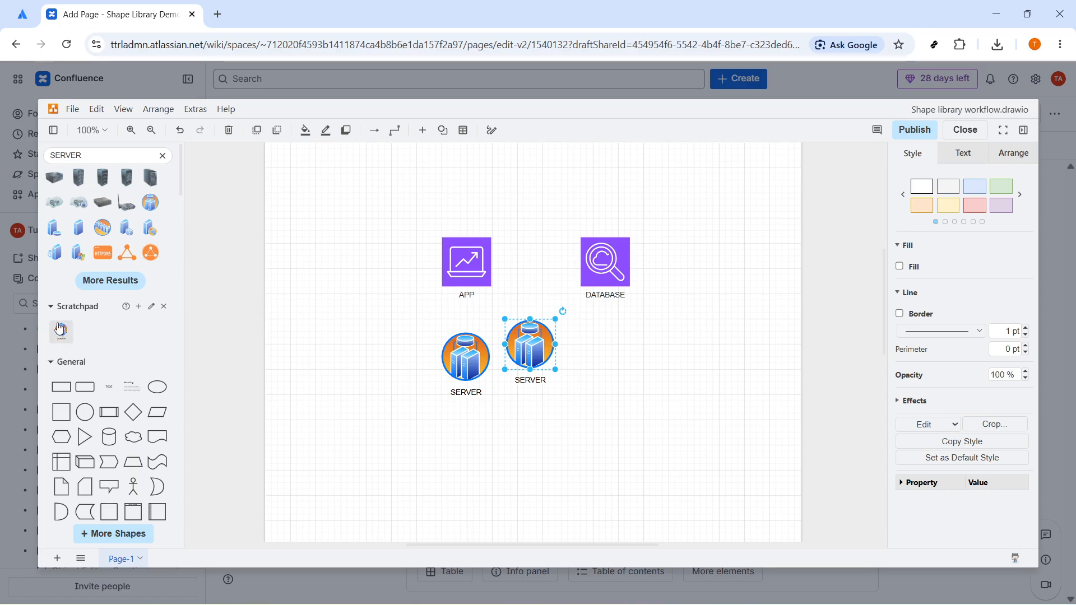
drag(533, 357, 593, 367)
drag(62, 331, 509, 427)
click(579, 481)
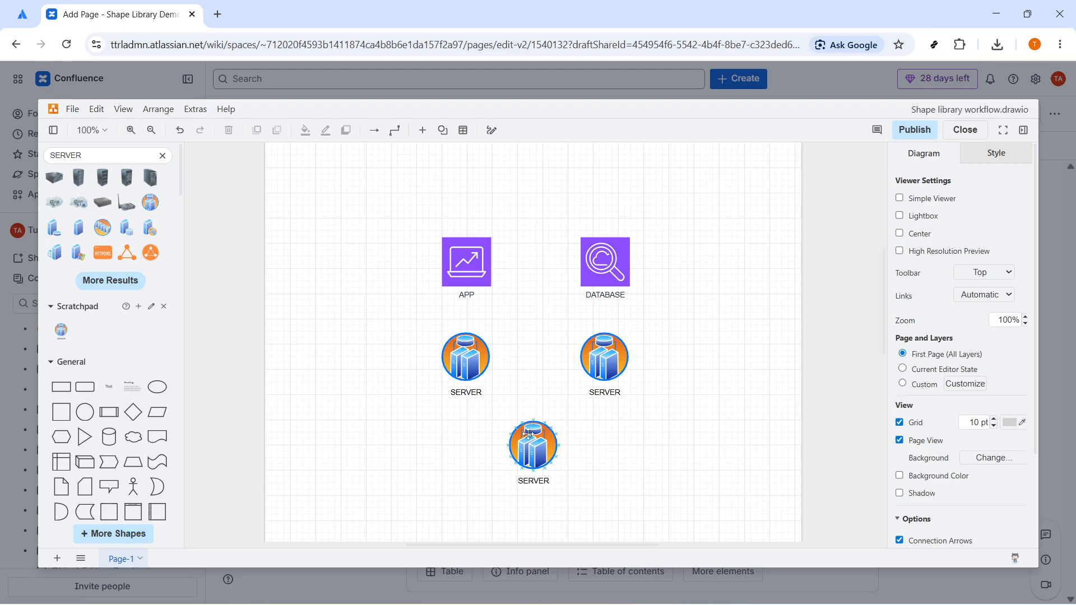
Publish the diagram to the page and publish the "Shape Library Demo" page
click(912, 134)
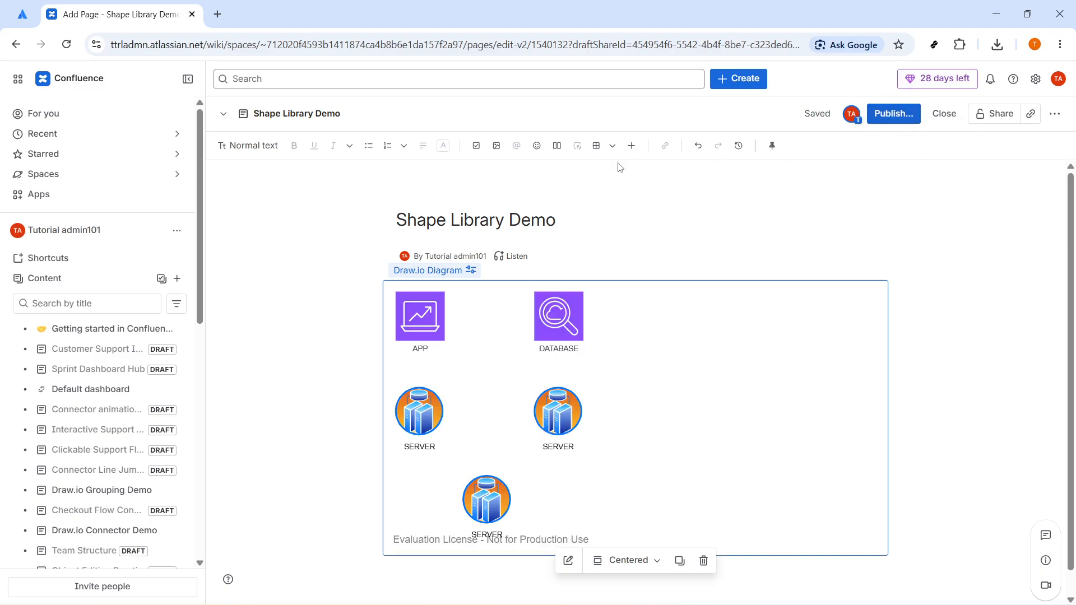
click(897, 113)
click(690, 340)
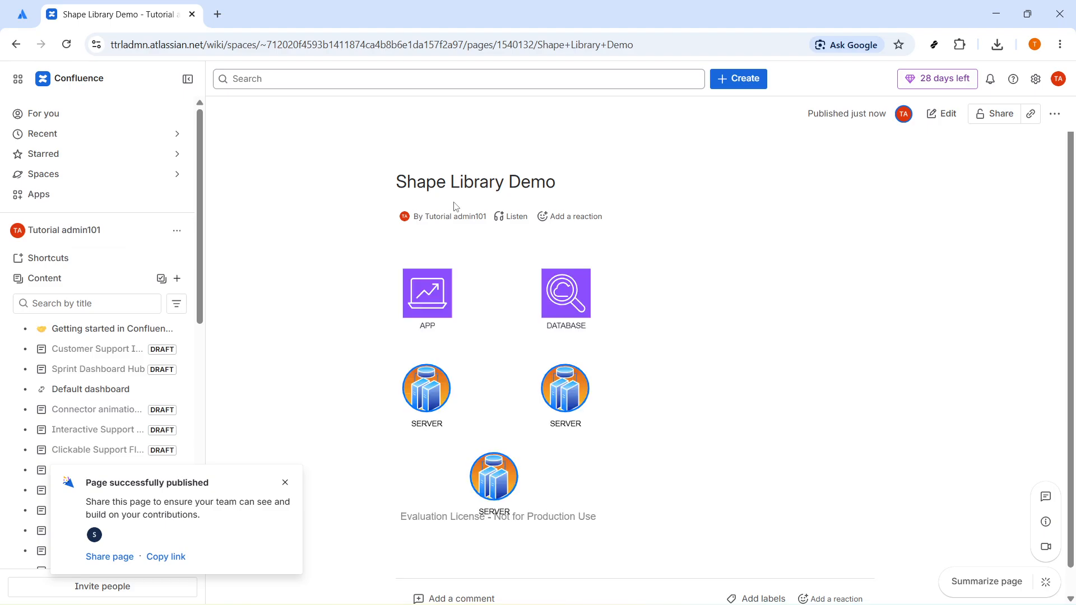
Open the published diagram in the full-size viewer and check it zoomed out and zoomed in
click(553, 303)
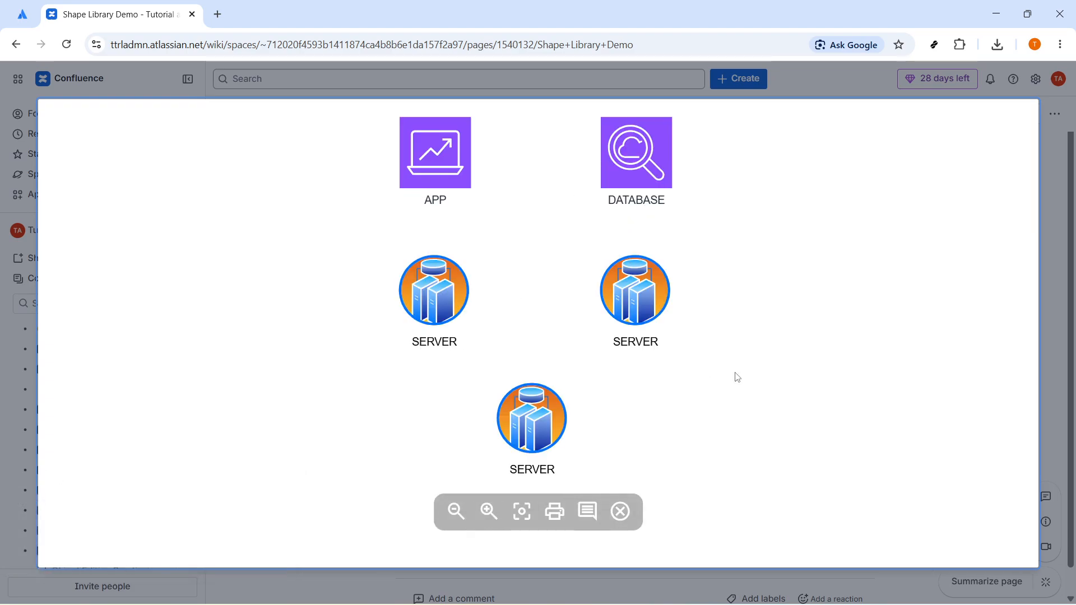
click(454, 511)
click(487, 511)
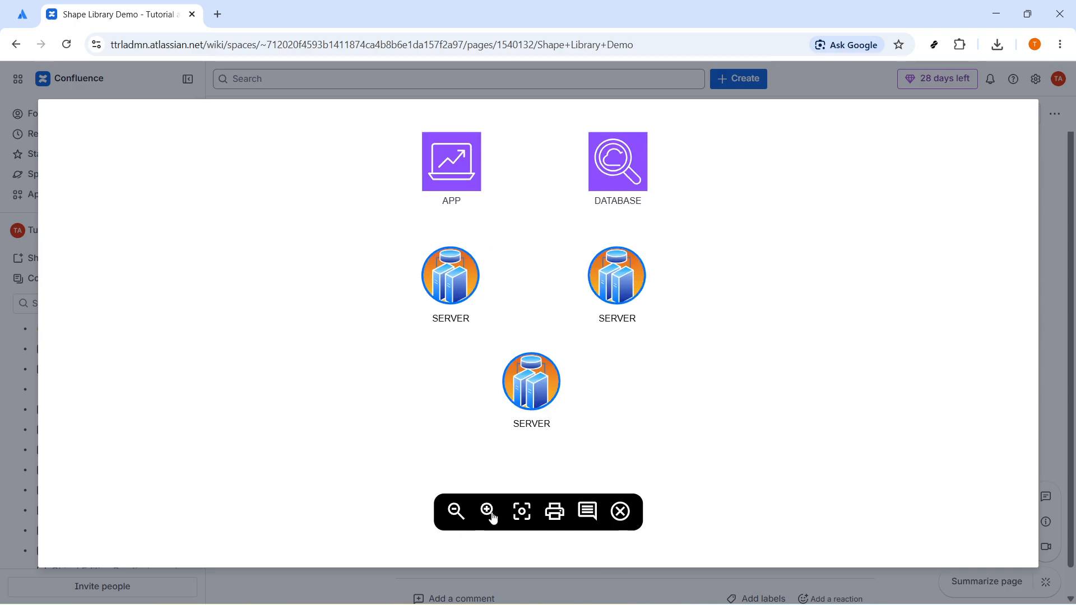
click(487, 511)
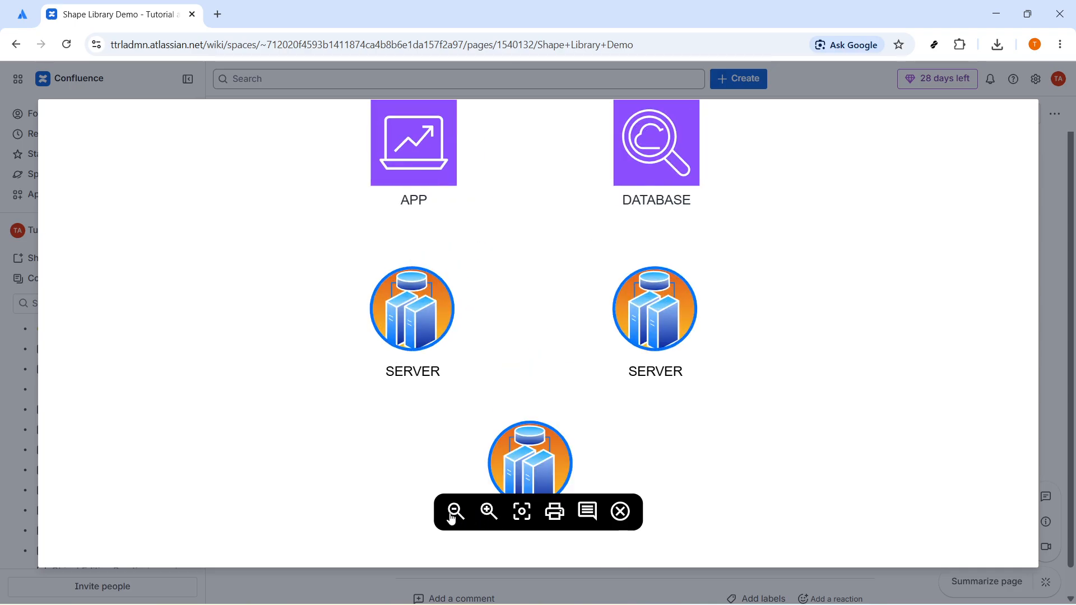